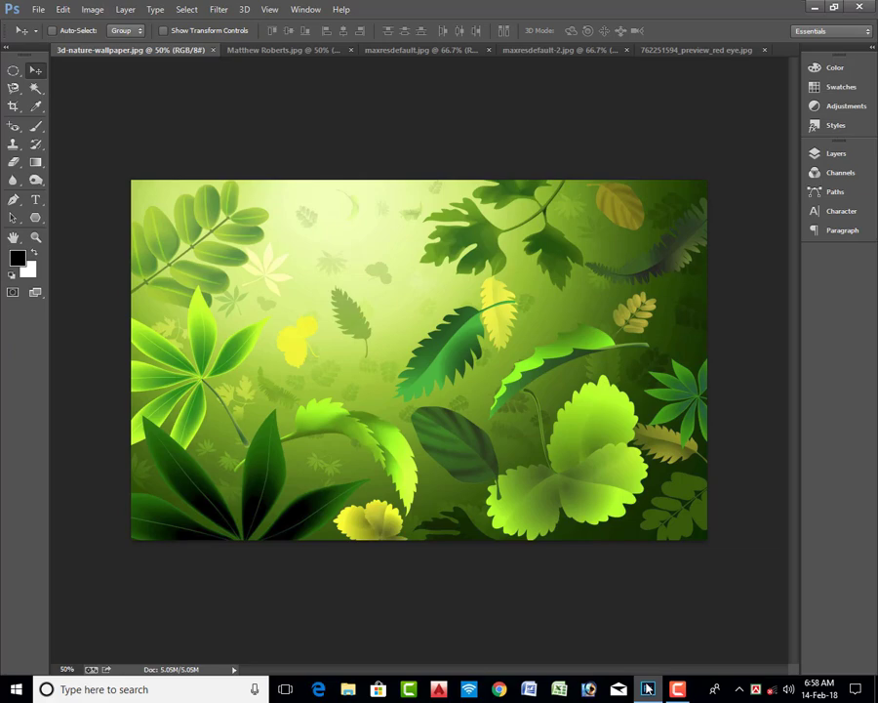
Step: Activate the Eyedropper Tool and set the foreground colour to bright green, hex 00ff3c
click(36, 105)
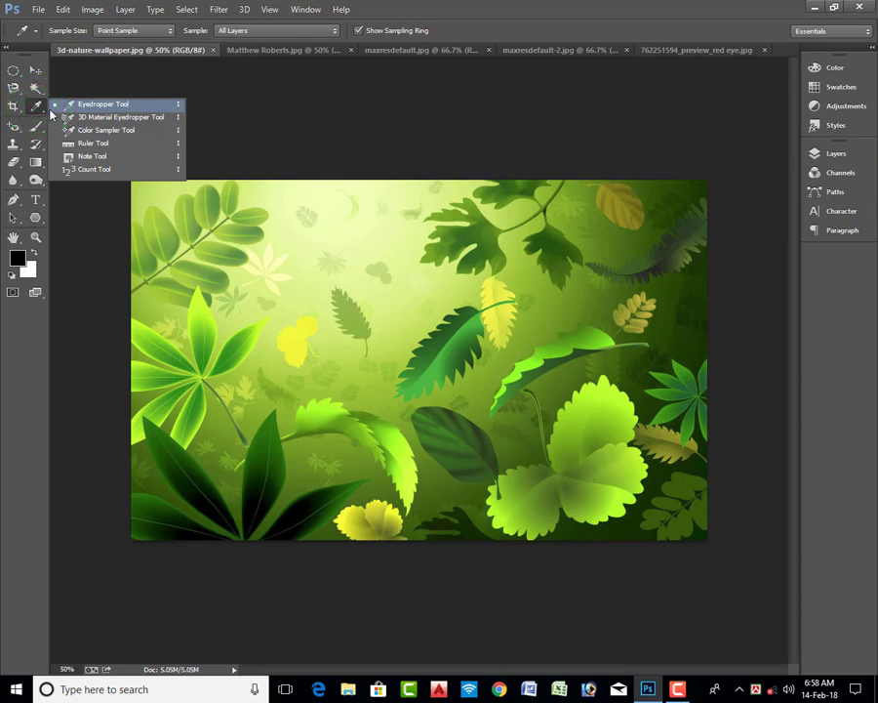
click(42, 111)
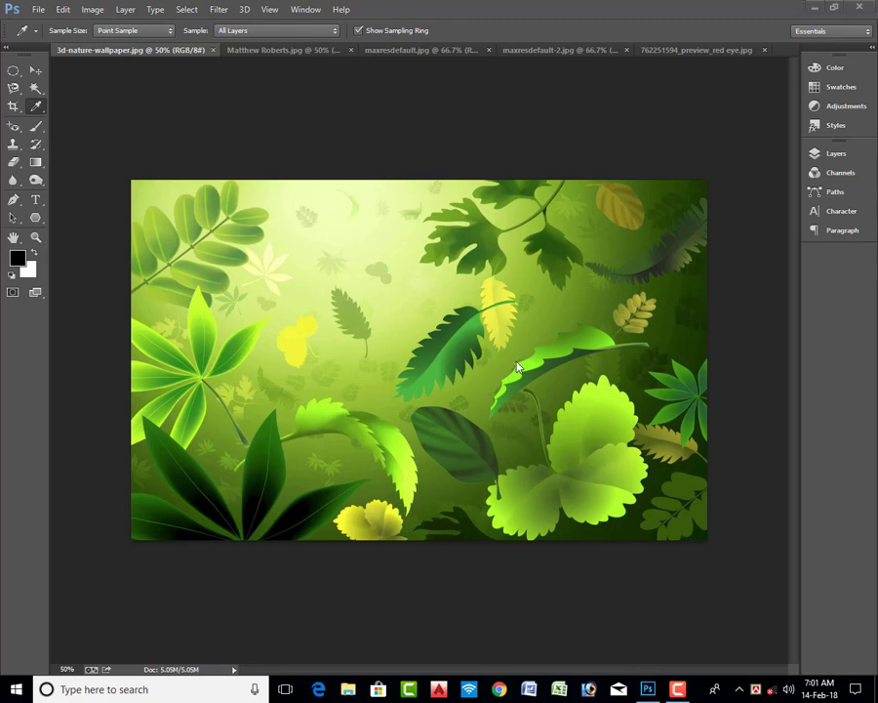
click(17, 258)
drag(302, 404, 337, 168)
drag(383, 321, 380, 303)
drag(343, 293, 432, 196)
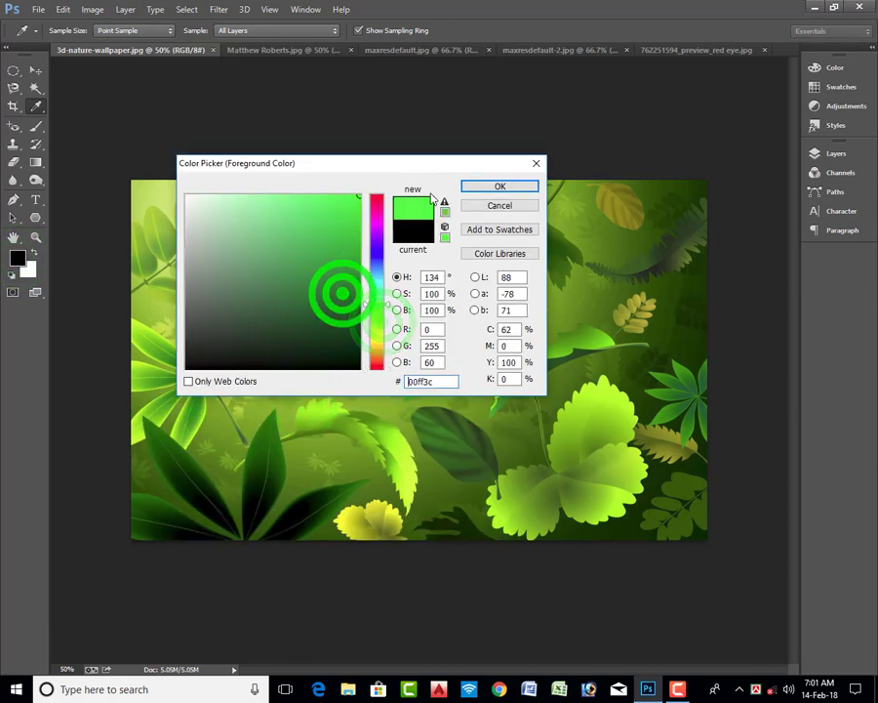
click(476, 183)
Step: Set the background colour to a vivid purple with a hue of 278°
click(30, 270)
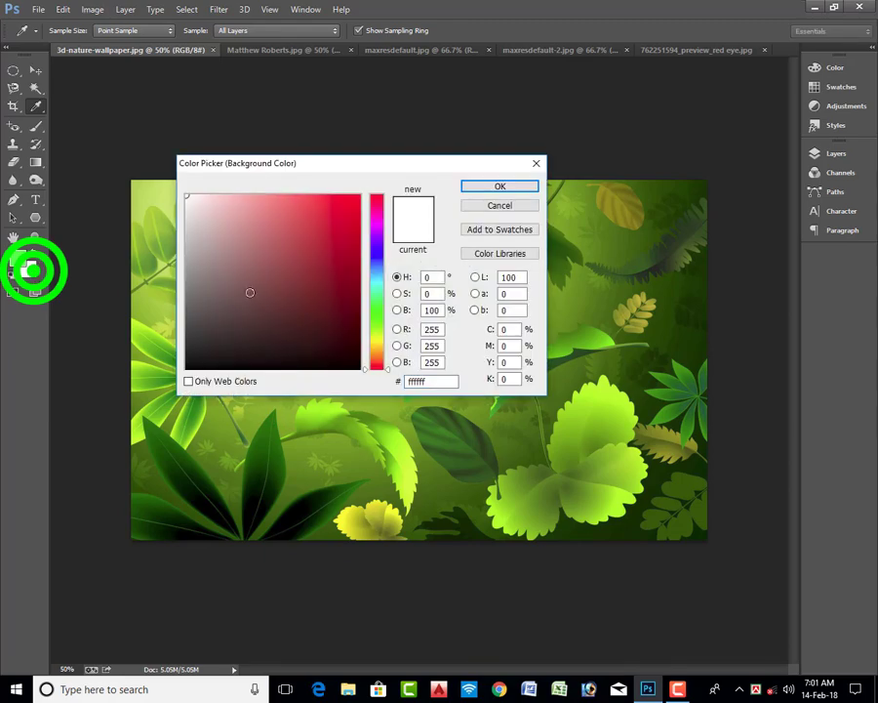
drag(385, 301, 379, 309)
drag(346, 270, 388, 207)
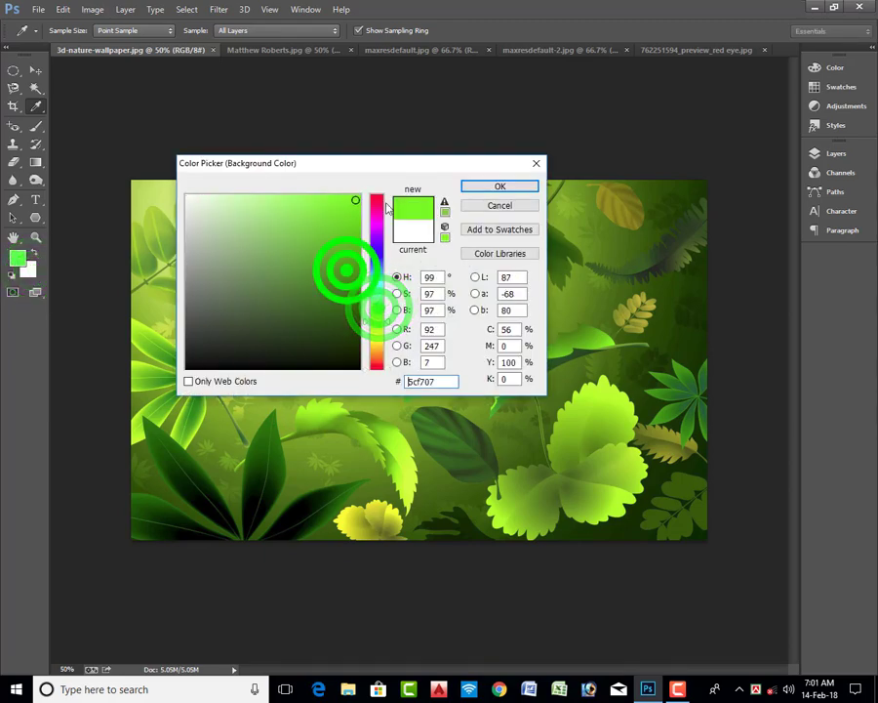
click(377, 237)
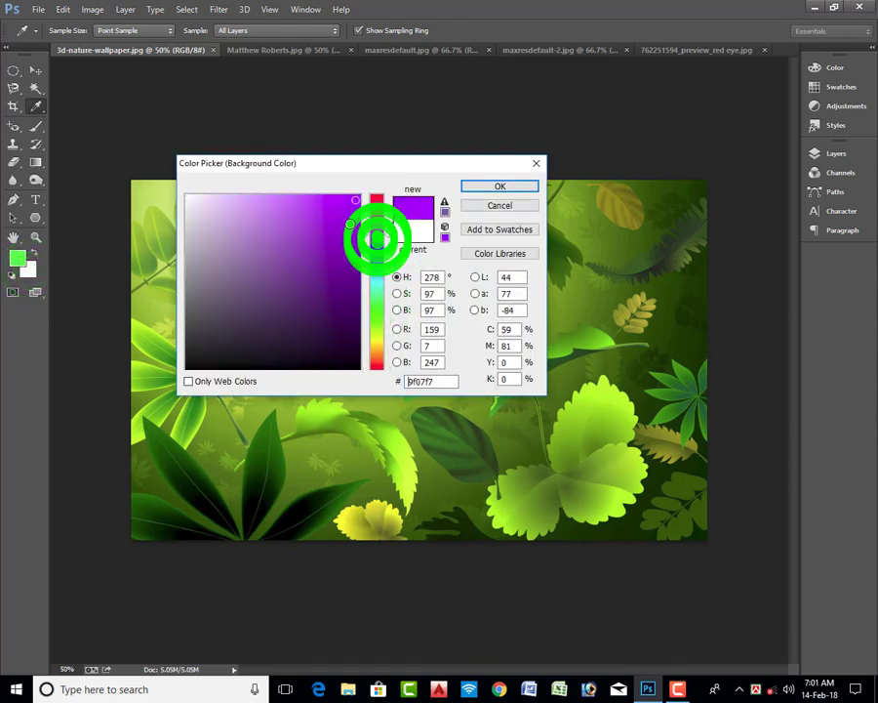
click(342, 196)
click(486, 184)
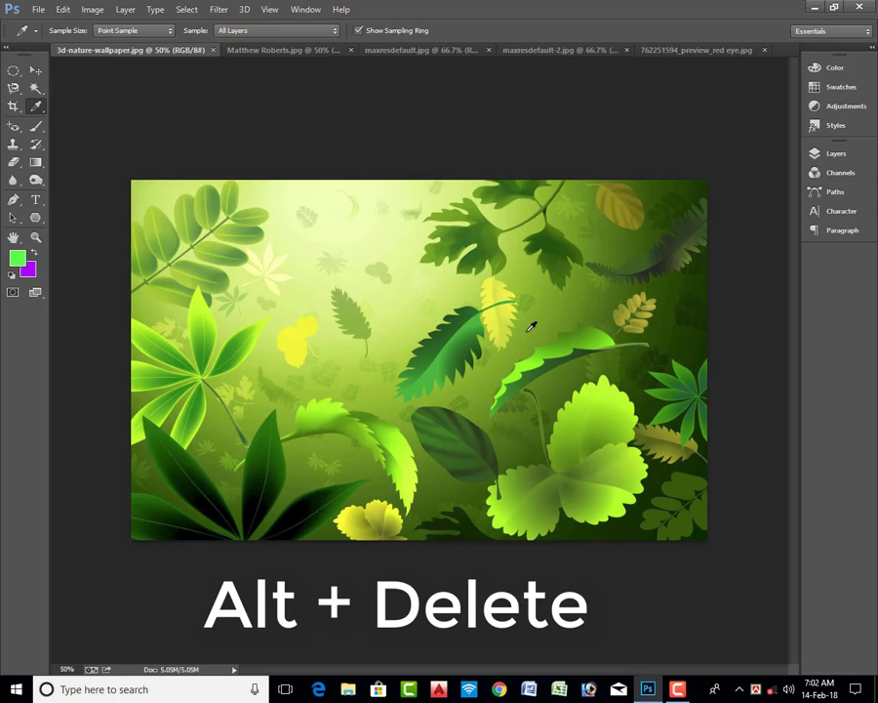
Step: Try filling the leaf wallpaper with the foreground colour and with the background colour, and undo both fills
key(alt+Delete)
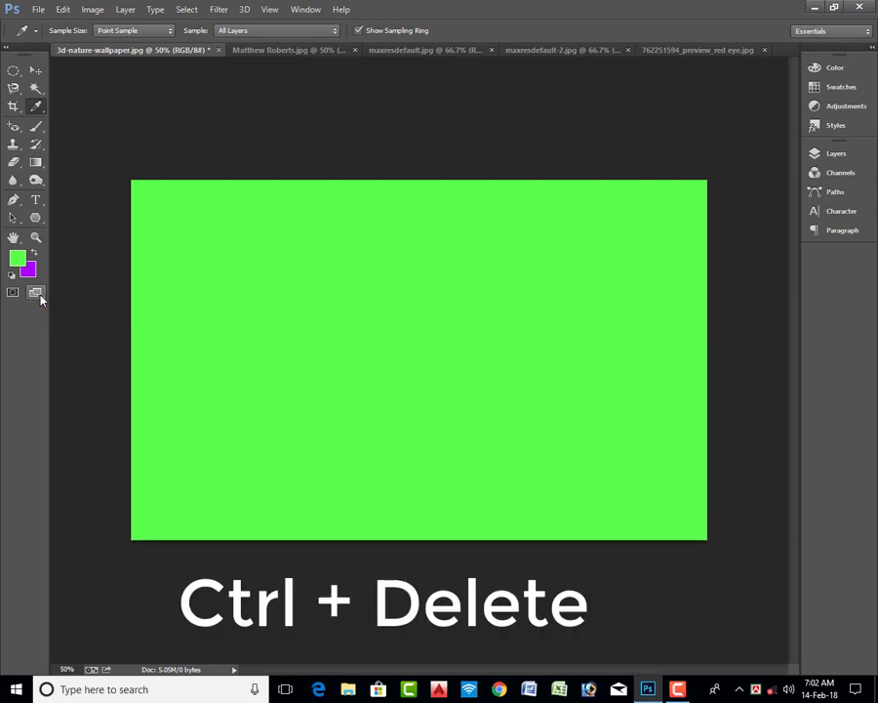
key(ctrl+Delete)
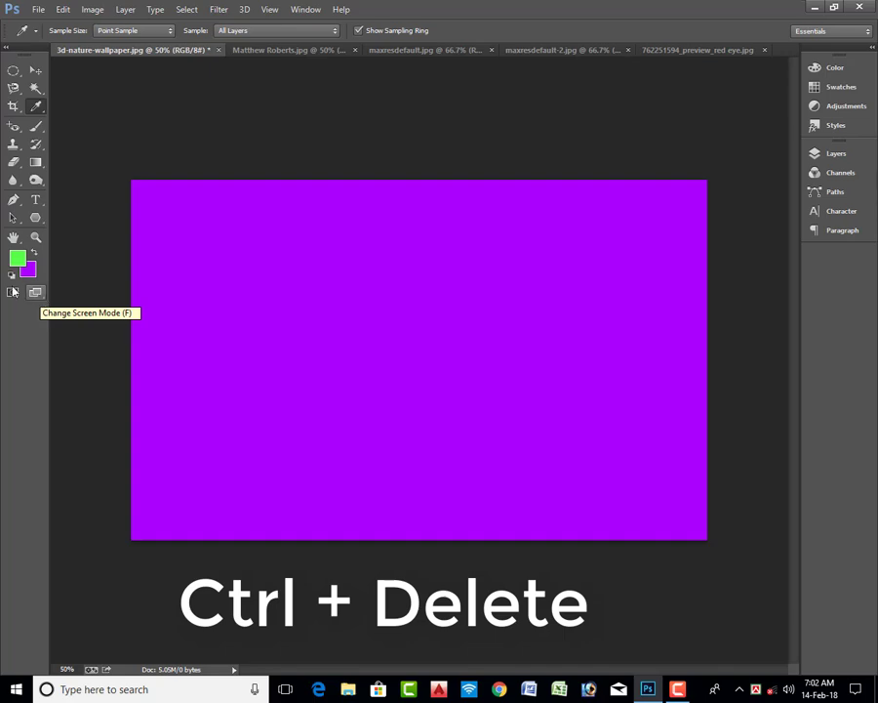
key(ctrl+alt+z)
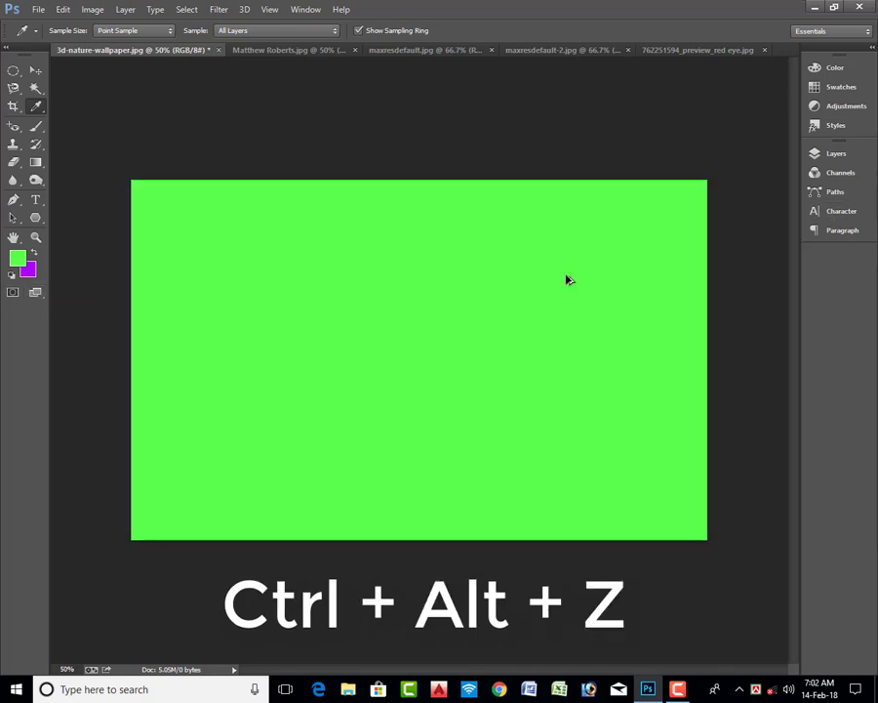
key(ctrl+alt+z)
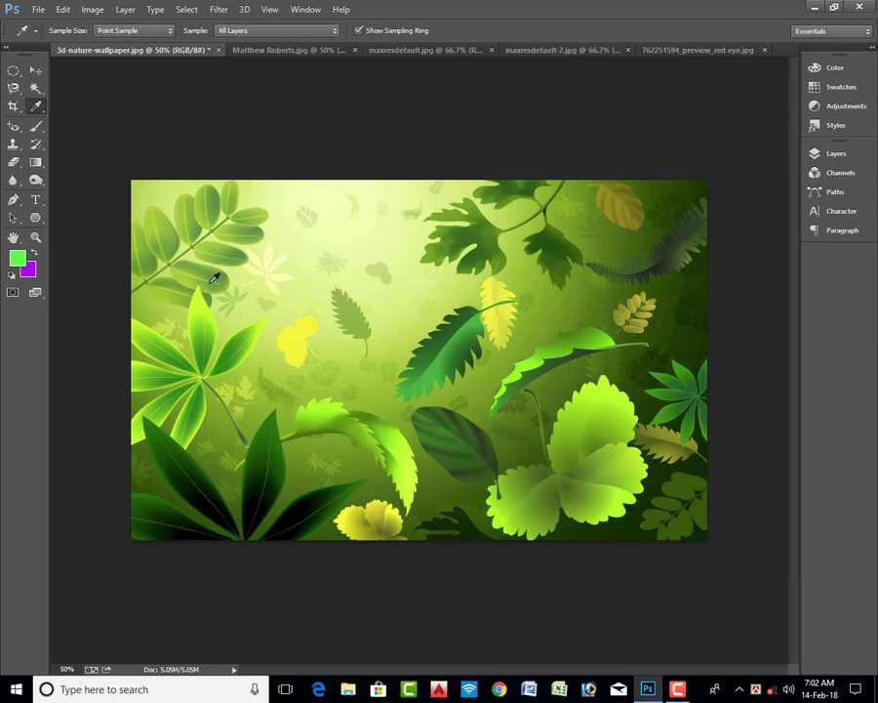
Step: Sample green from the upper-left leaf of the wallpaper, fill the image with it, and undo the fill
click(214, 198)
key(alt+BackSpace)
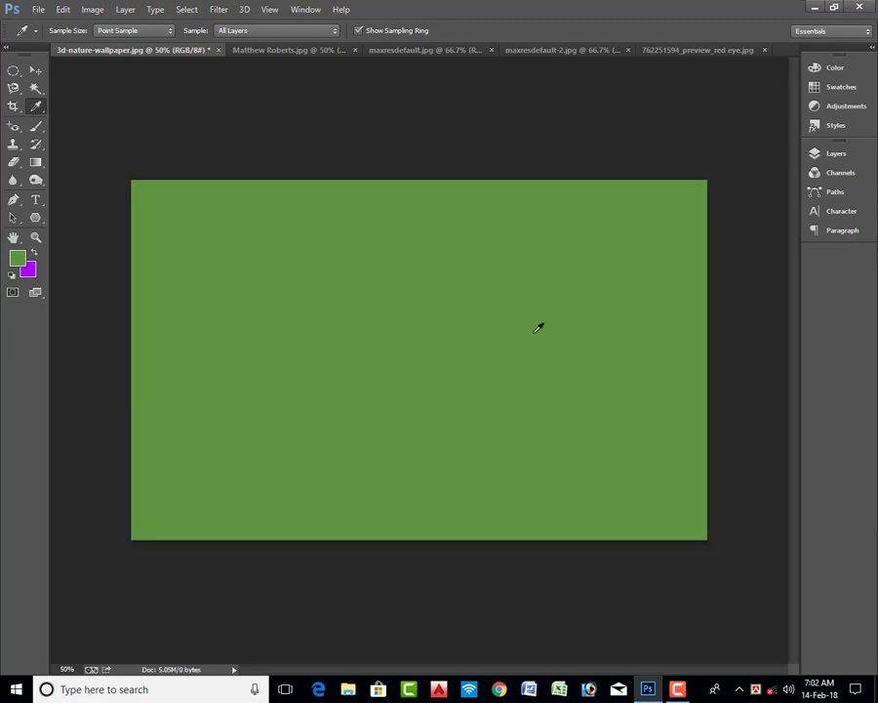
key(ctrl+z)
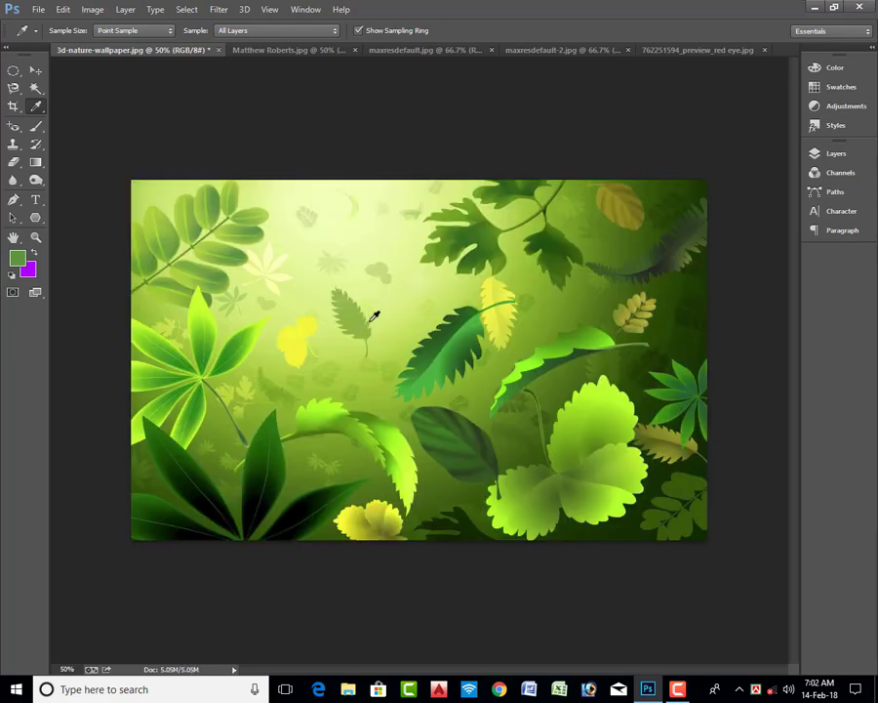
Step: Sample foreground colours from several leaves of the wallpaper, ending with the dark leaf at the lower left
click(605, 385)
click(668, 236)
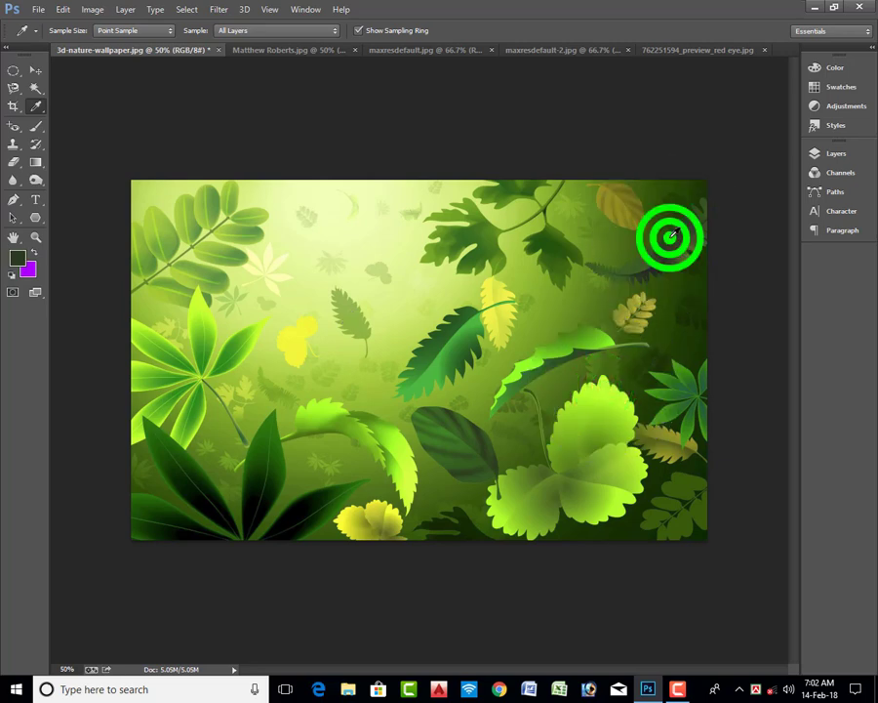
click(609, 188)
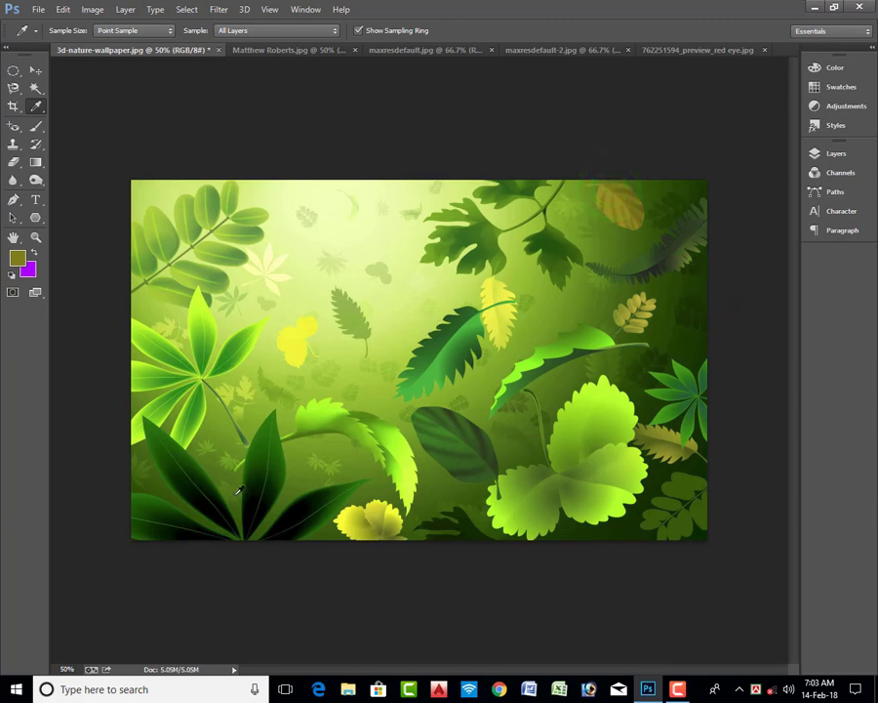
click(263, 476)
Step: Switch to the red eye photo and outline the baby's face with a freehand Lasso selection
key(ctrl+shift+Tab)
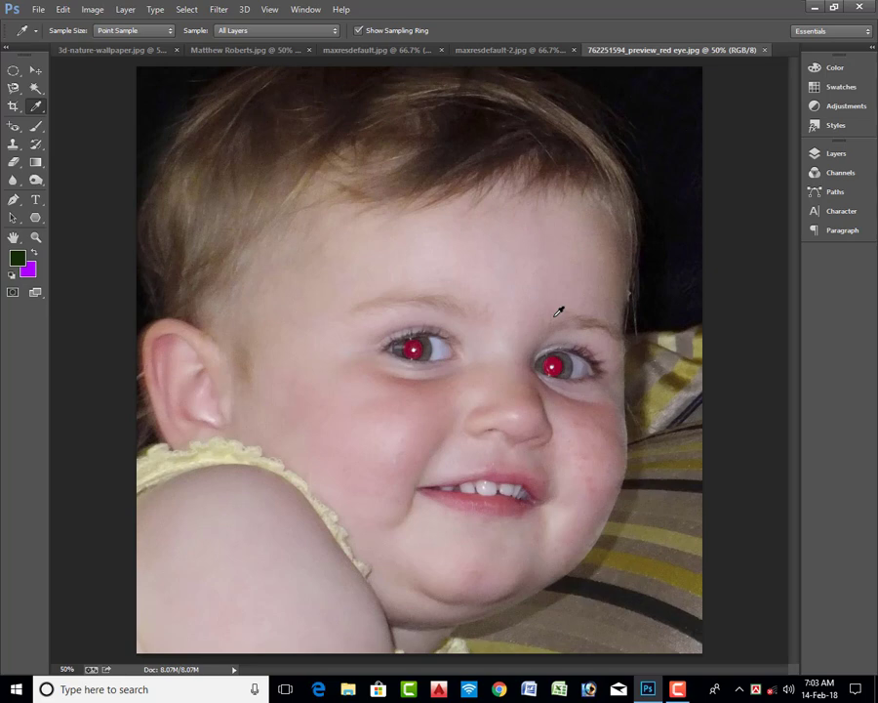
click(11, 89)
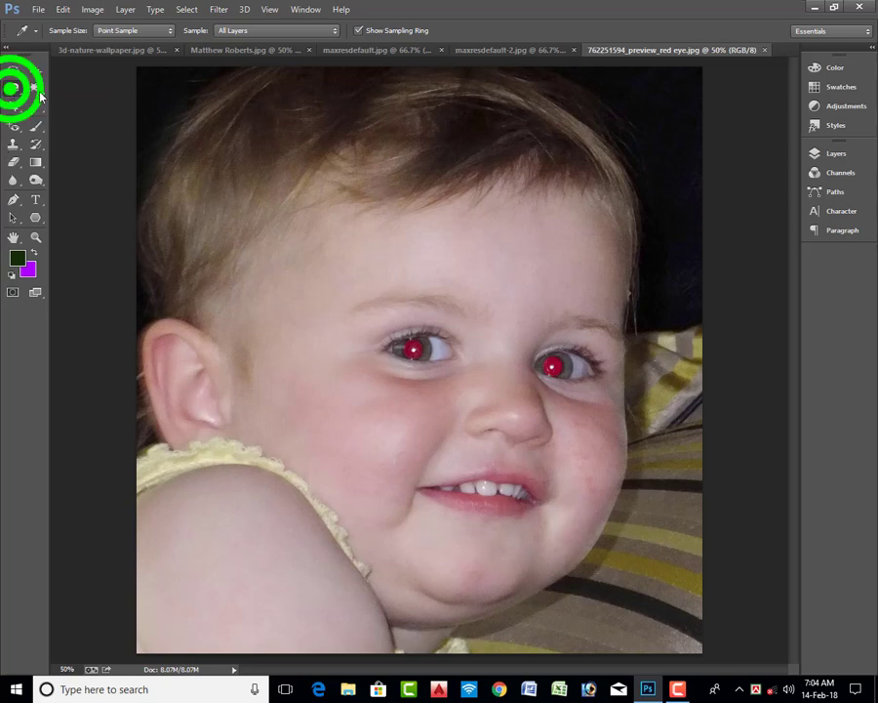
click(68, 101)
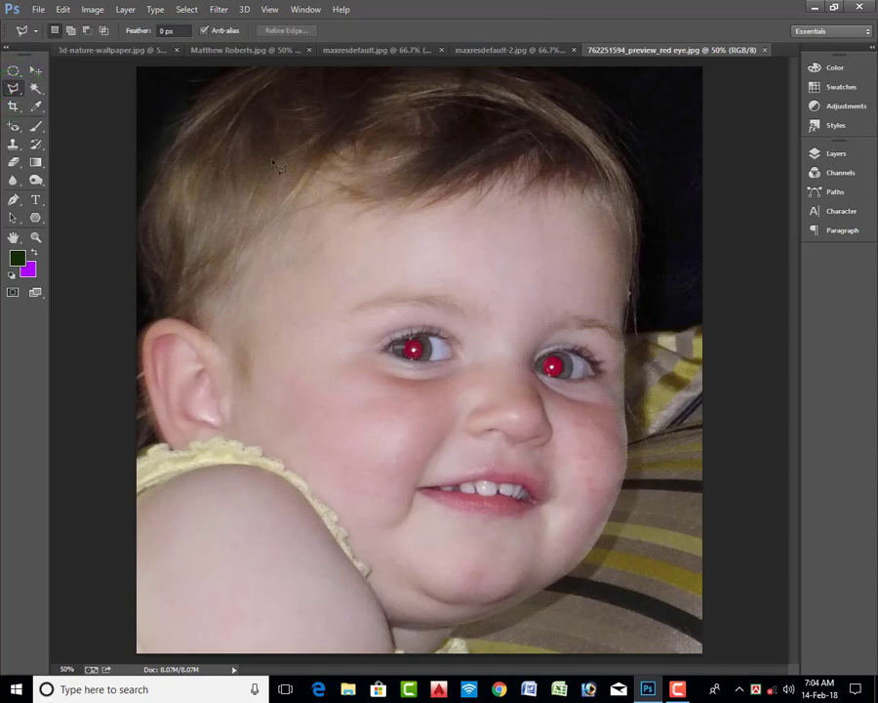
click(18, 89)
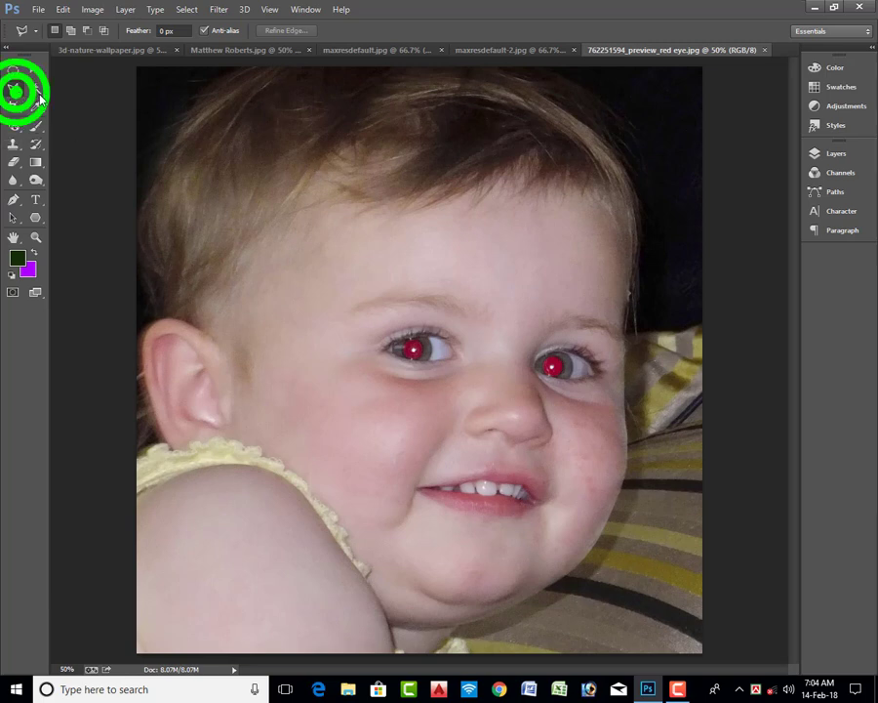
click(68, 87)
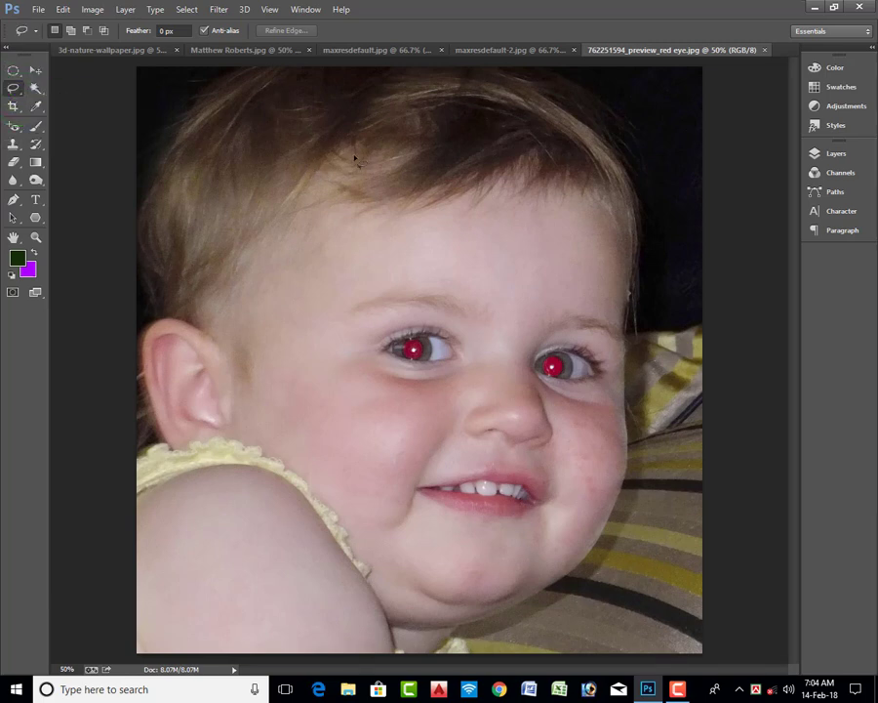
mouse_move(354, 156)
mouse_down()
mouse_move(303, 181)
mouse_move(285, 208)
mouse_move(242, 332)
mouse_move(241, 432)
mouse_move(329, 506)
mouse_move(367, 584)
mouse_move(401, 615)
mouse_move(457, 625)
mouse_move(504, 611)
mouse_move(572, 572)
mouse_move(618, 498)
mouse_move(634, 244)
mouse_move(626, 216)
mouse_move(568, 191)
mouse_move(477, 186)
mouse_move(394, 218)
mouse_move(340, 208)
mouse_move(330, 195)
mouse_move(350, 163)
mouse_up()
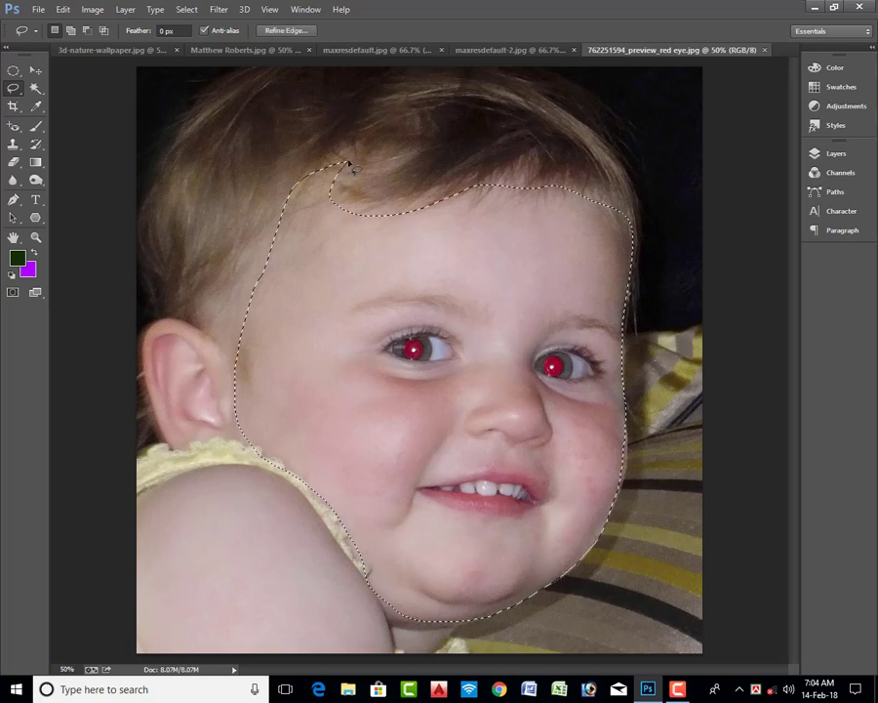
Step: Sample the cheek's skin colour, add a new layer, and fill the face selection with the sampled colour
click(36, 107)
click(375, 415)
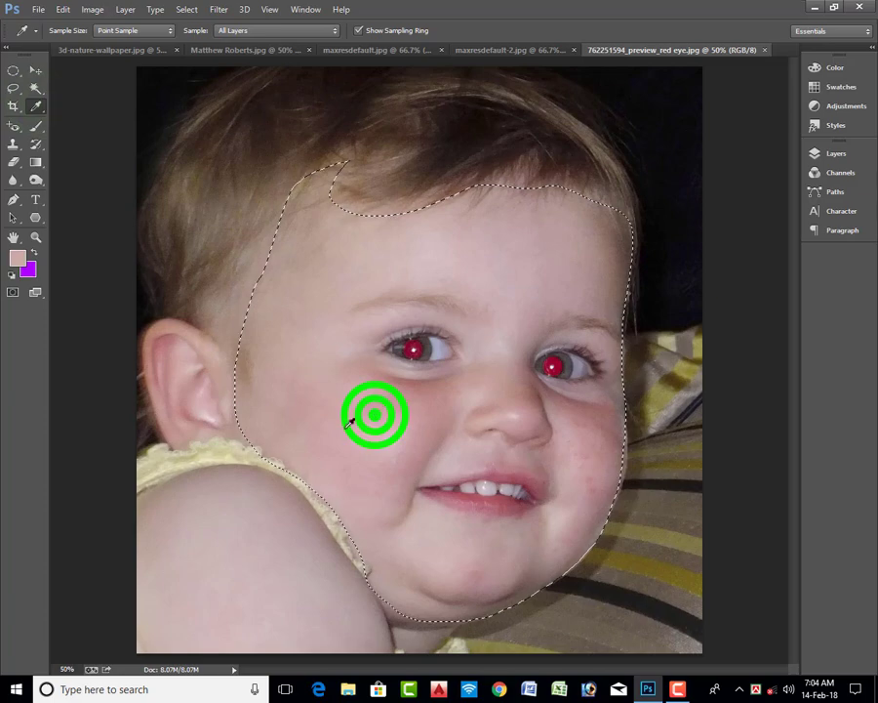
click(836, 153)
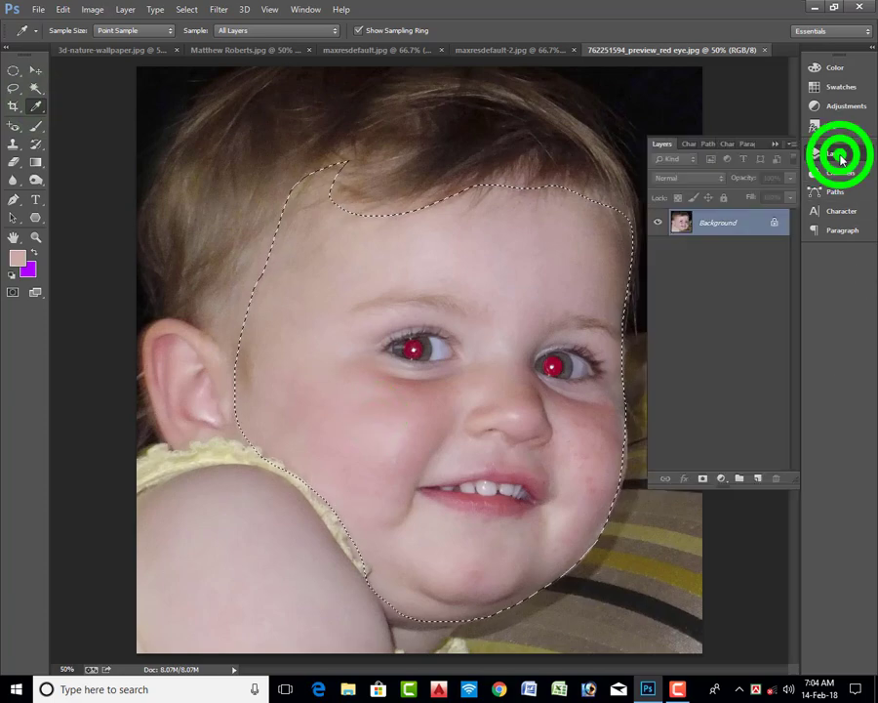
click(760, 477)
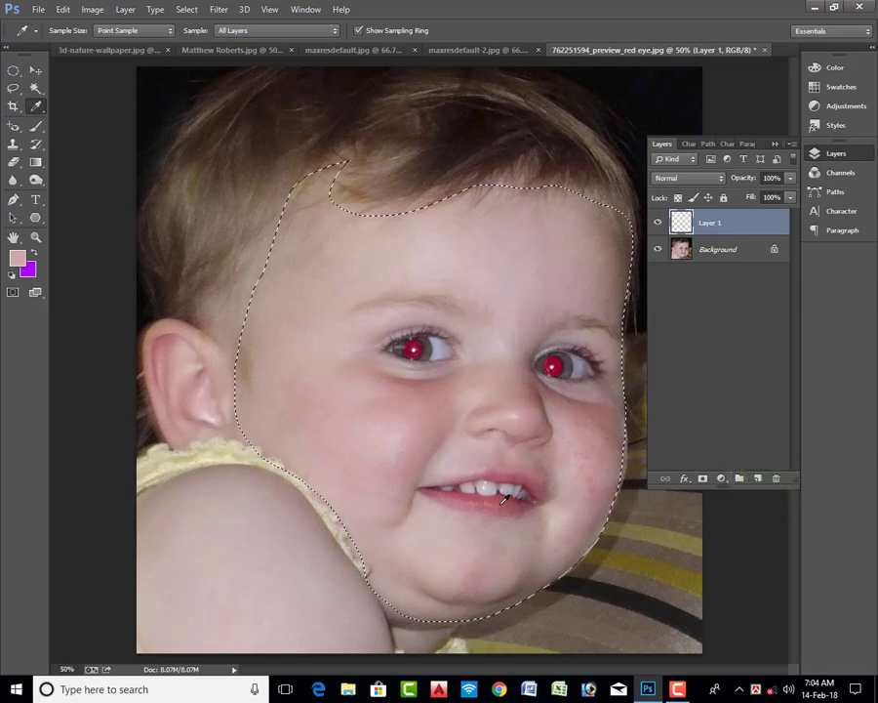
key(alt+BackSpace)
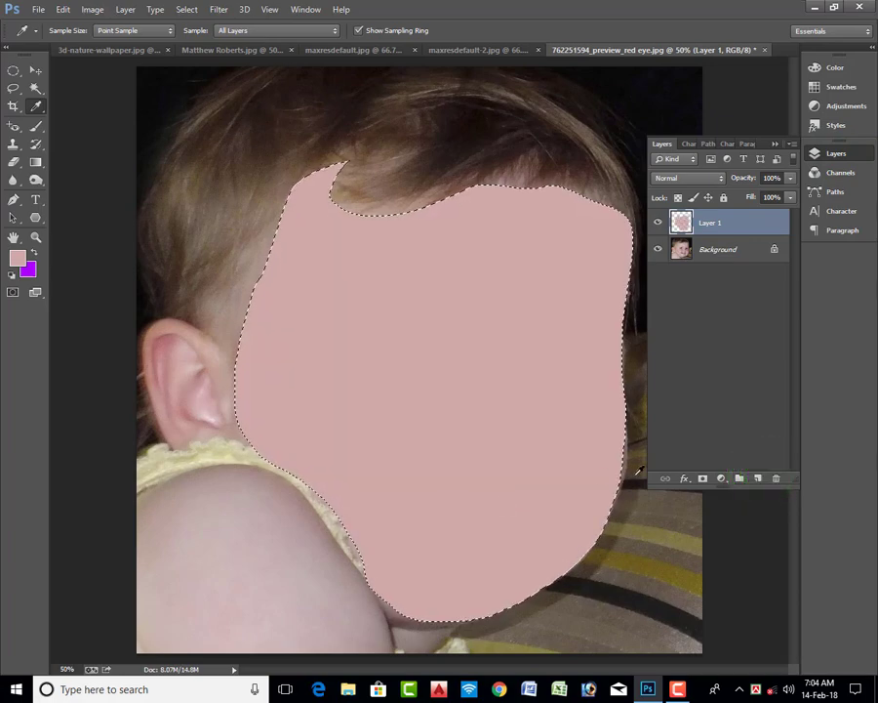
Step: Clear the face selection and hide Layer 1
key(ctrl+shift+s)
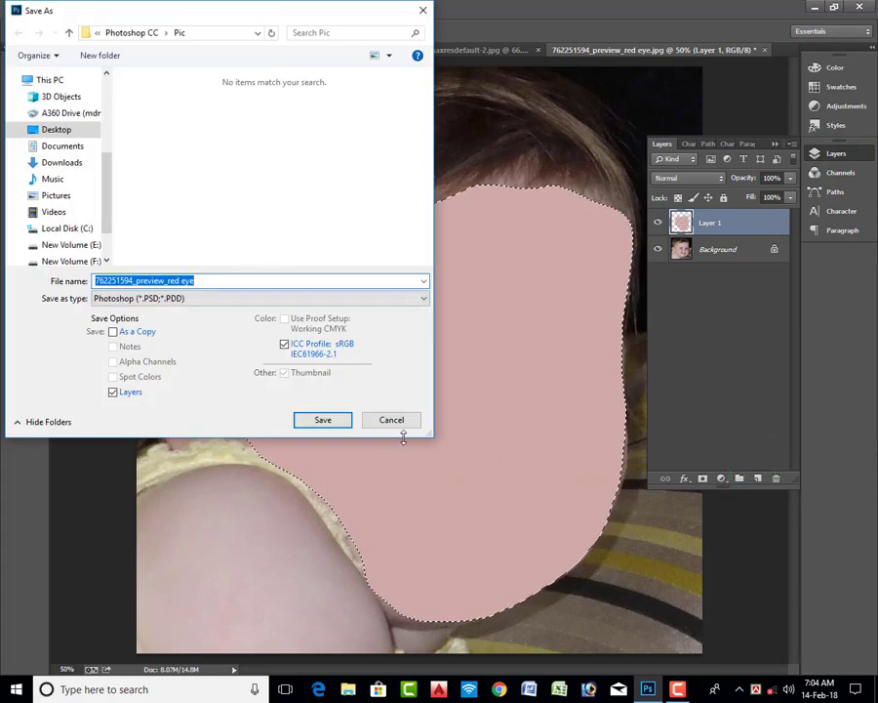
click(395, 419)
key(ctrl+d)
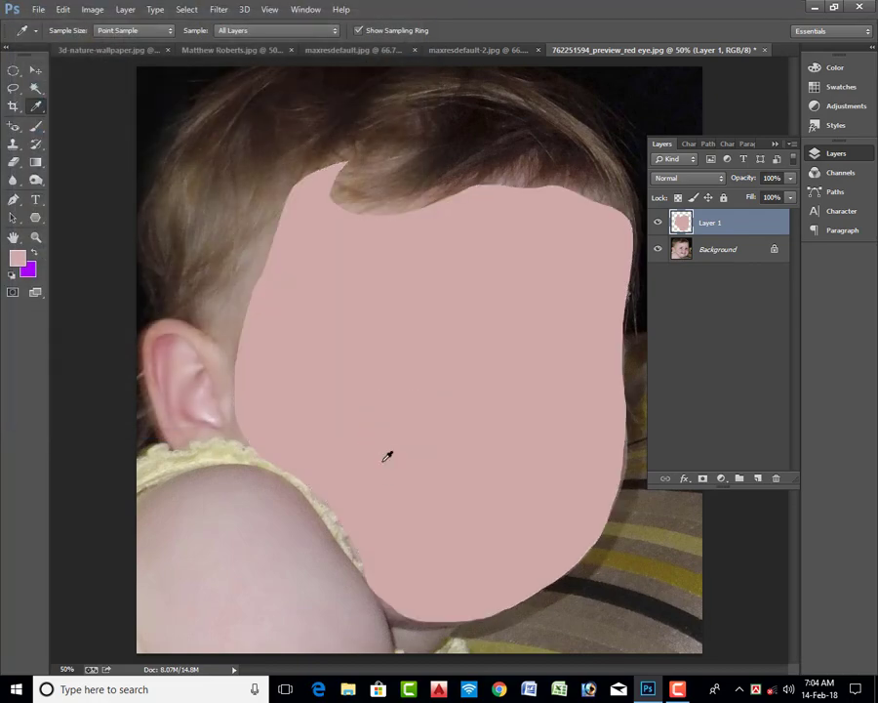
click(828, 153)
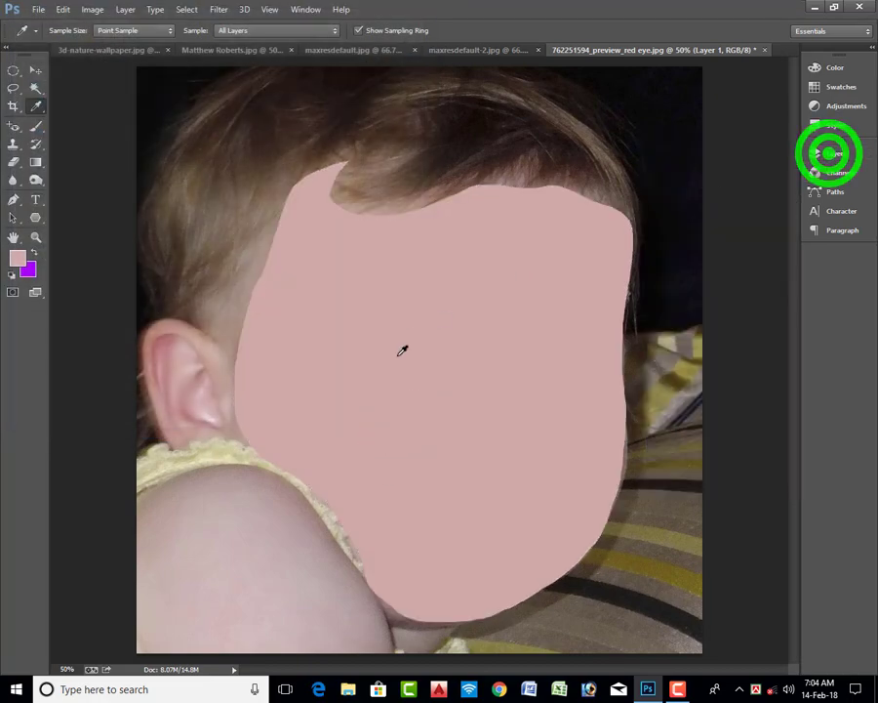
click(837, 156)
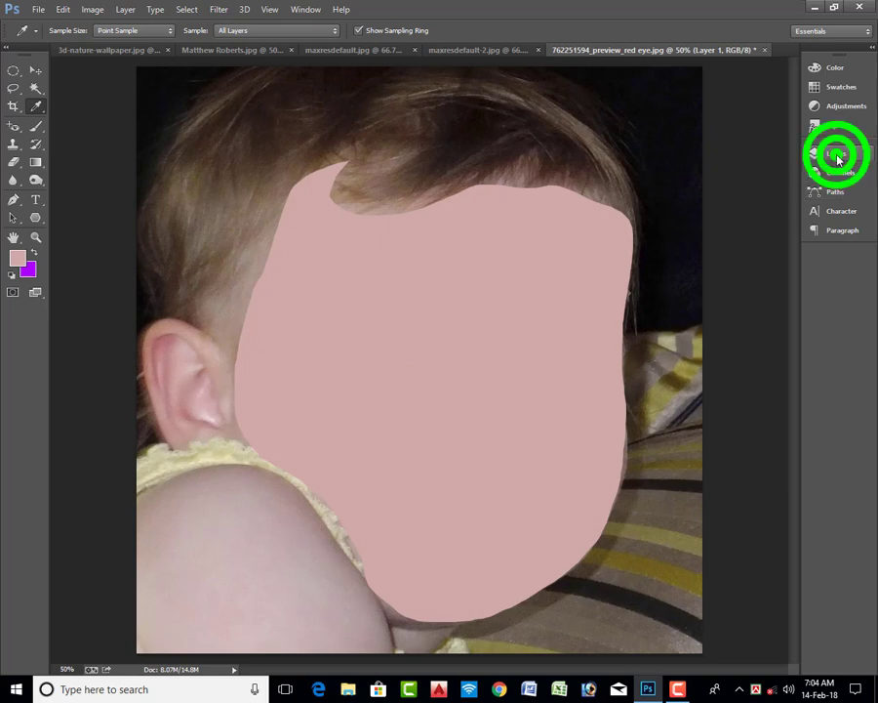
click(660, 223)
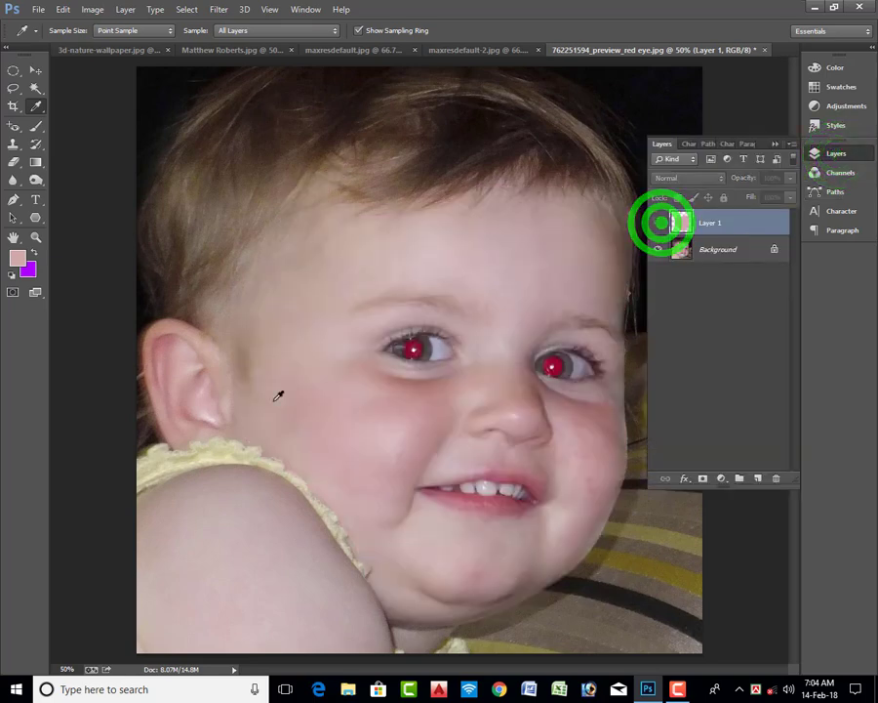
Step: Draw a freehand Lasso selection around the eye on the left of the photo
click(16, 91)
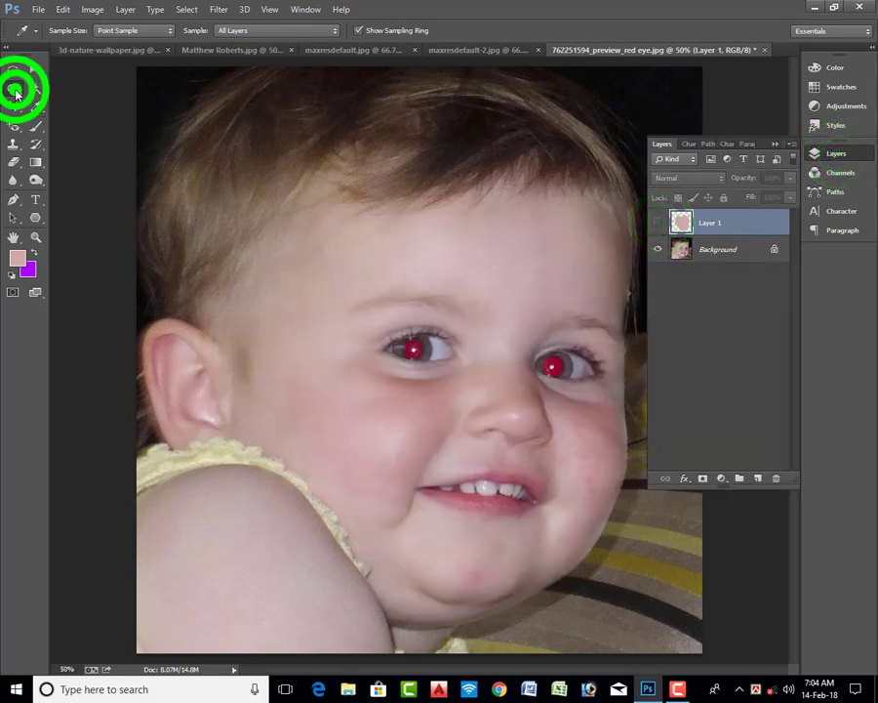
click(458, 359)
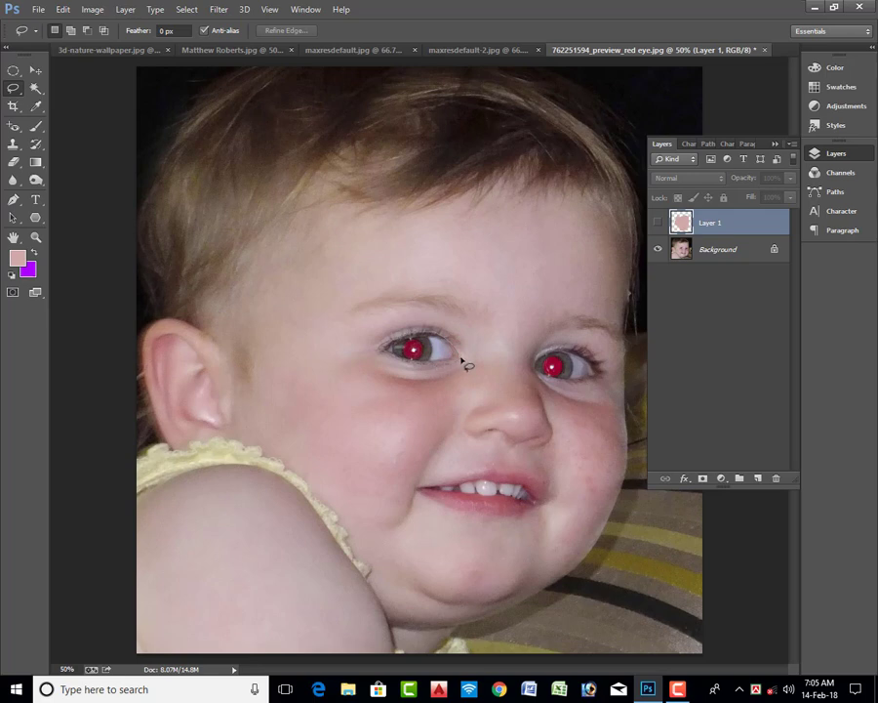
drag(463, 360, 464, 355)
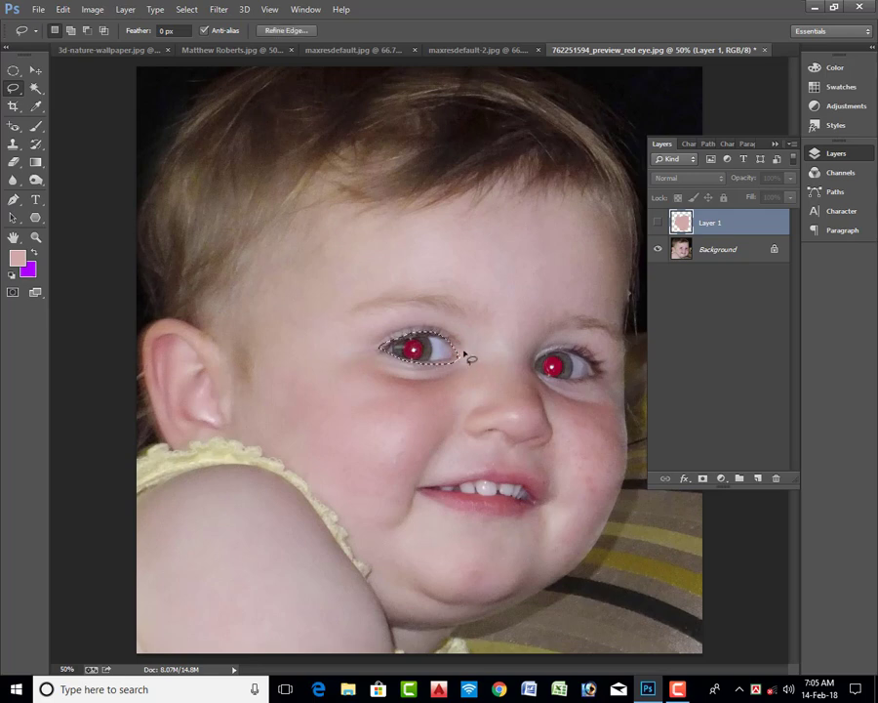
Step: Sample the white of the eye on the left, fill the selection with it on a new layer, and deselect
click(36, 106)
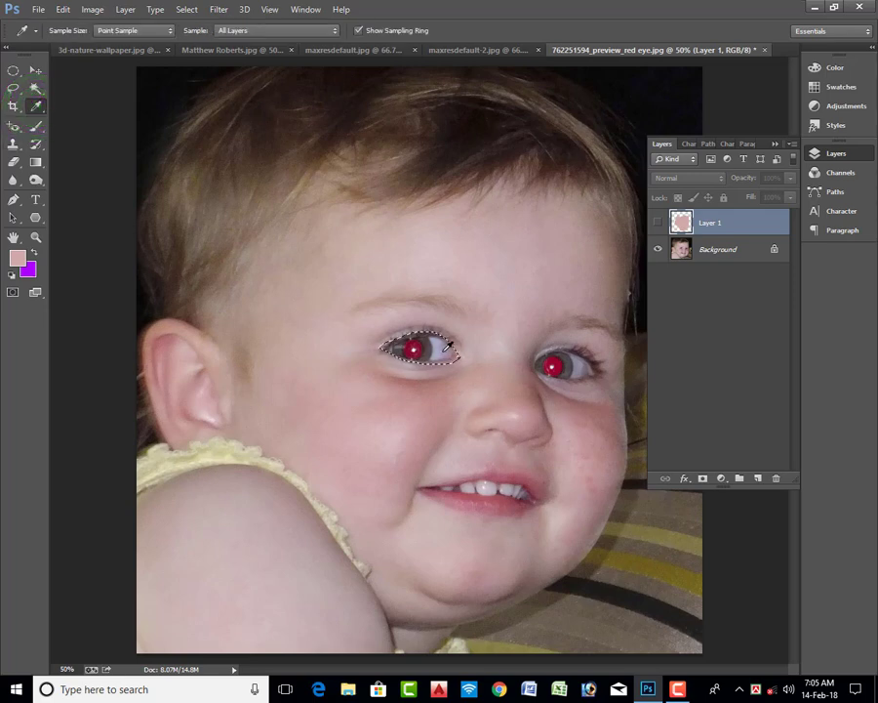
click(443, 349)
click(768, 477)
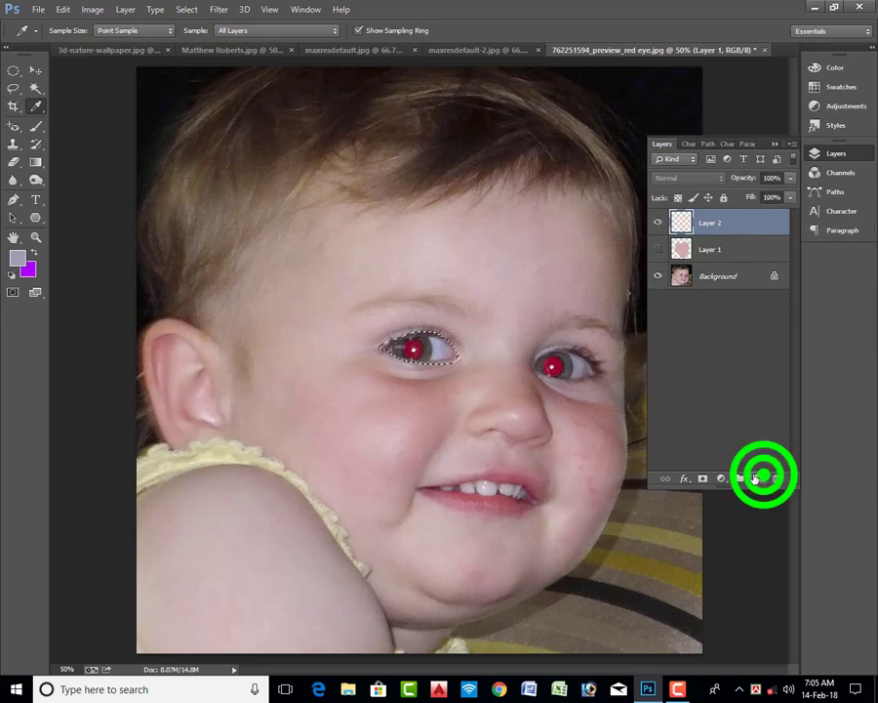
key(alt+BackSpace)
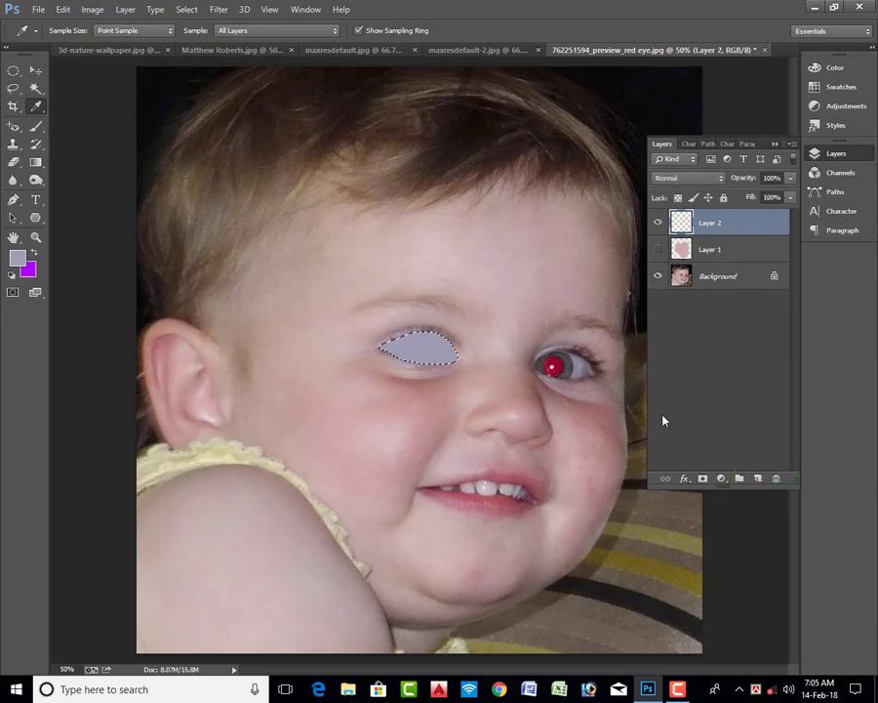
key(ctrl+shift+s)
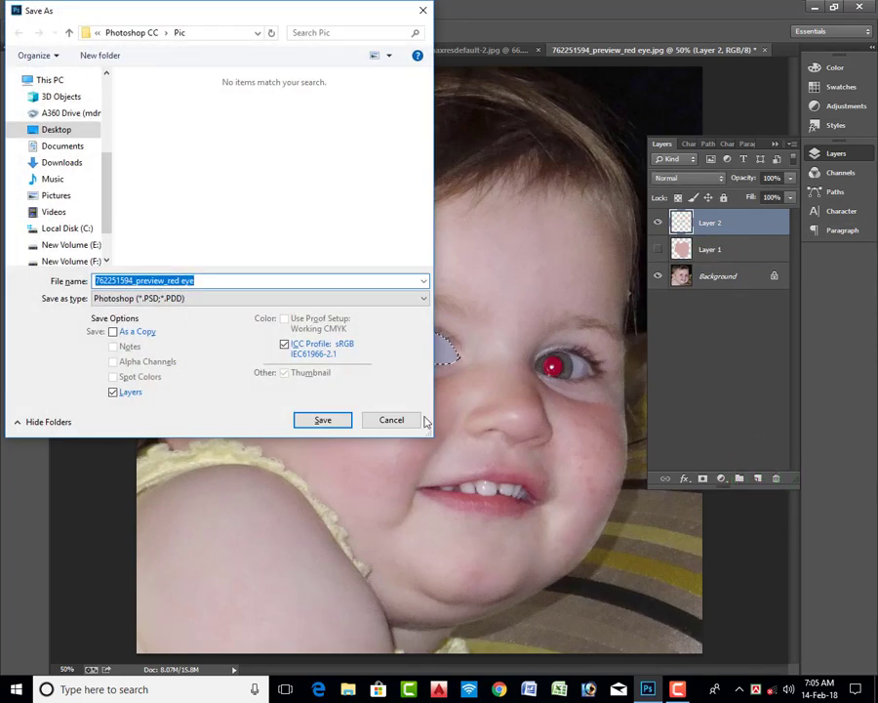
click(401, 418)
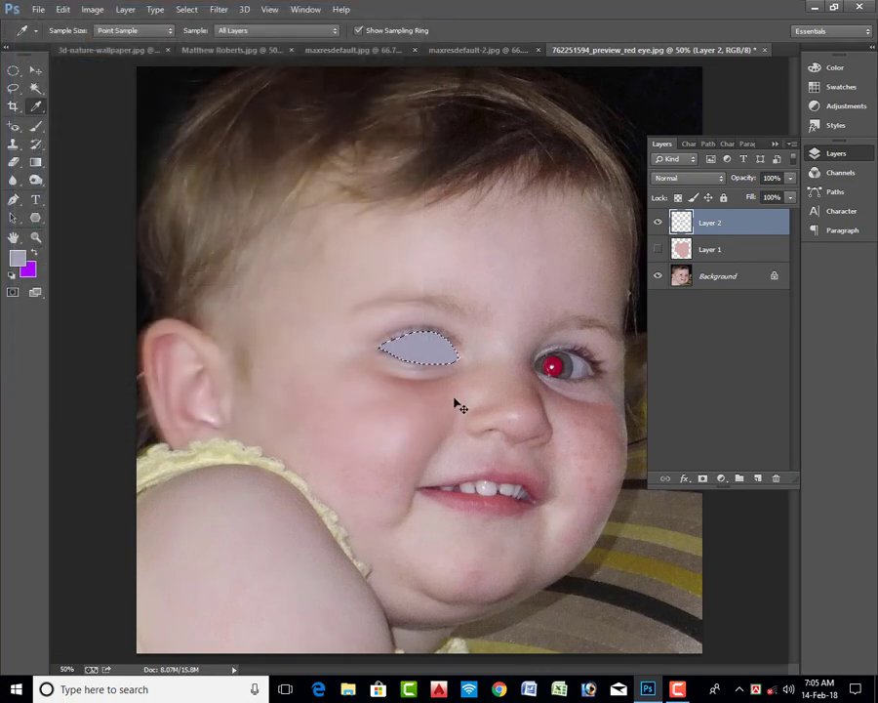
key(ctrl+d)
Step: Outline the eye on the right with a freehand Lasso selection and fill it on a new layer with its sampled eye-white colour
click(13, 89)
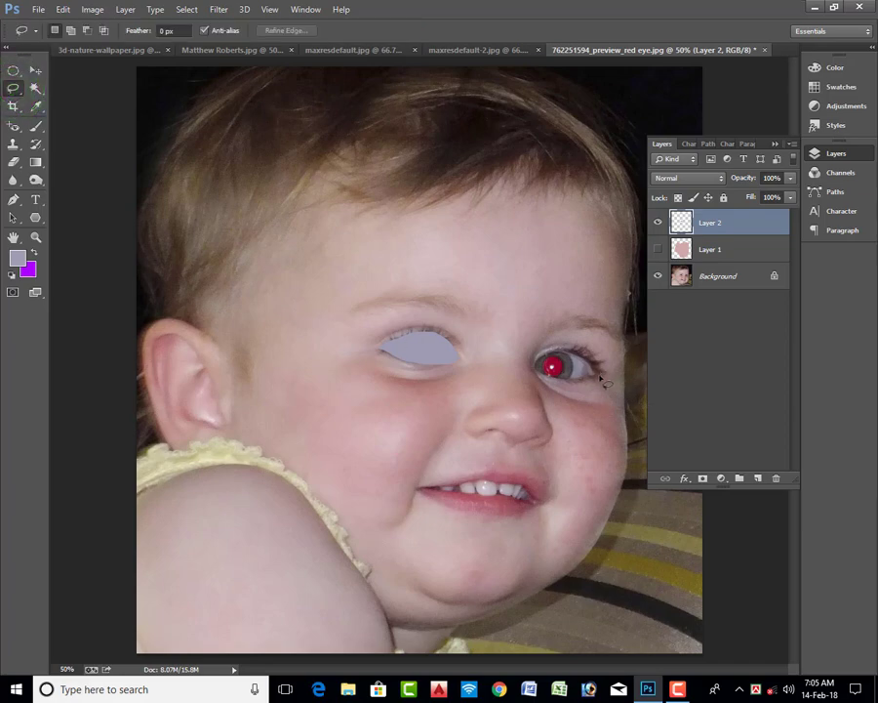
mouse_move(597, 374)
mouse_down()
mouse_move(569, 349)
mouse_move(552, 348)
mouse_move(536, 363)
mouse_move(575, 386)
mouse_move(600, 383)
mouse_move(597, 375)
mouse_up()
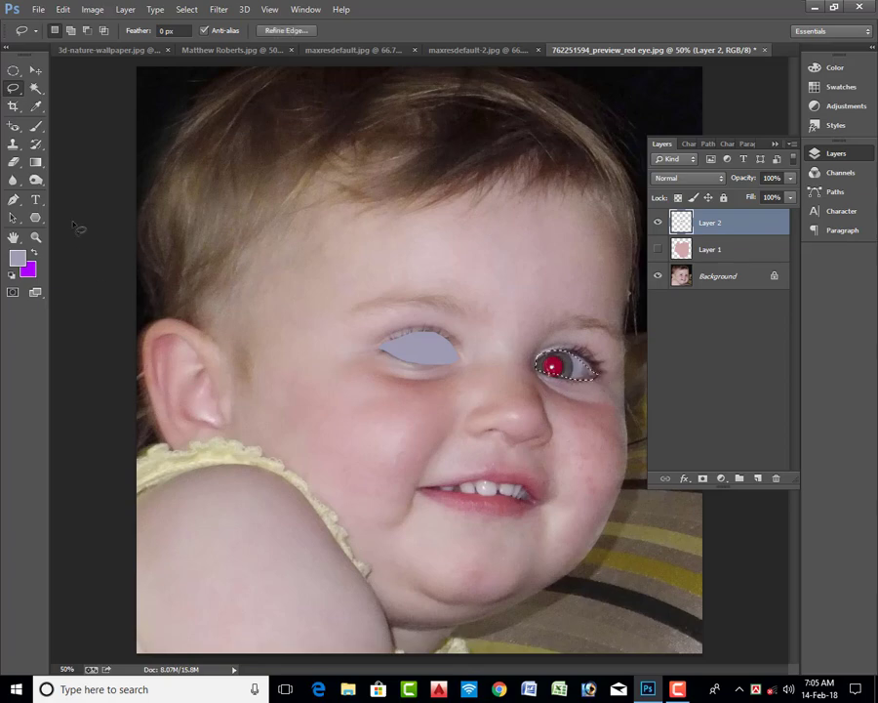
click(35, 106)
click(579, 368)
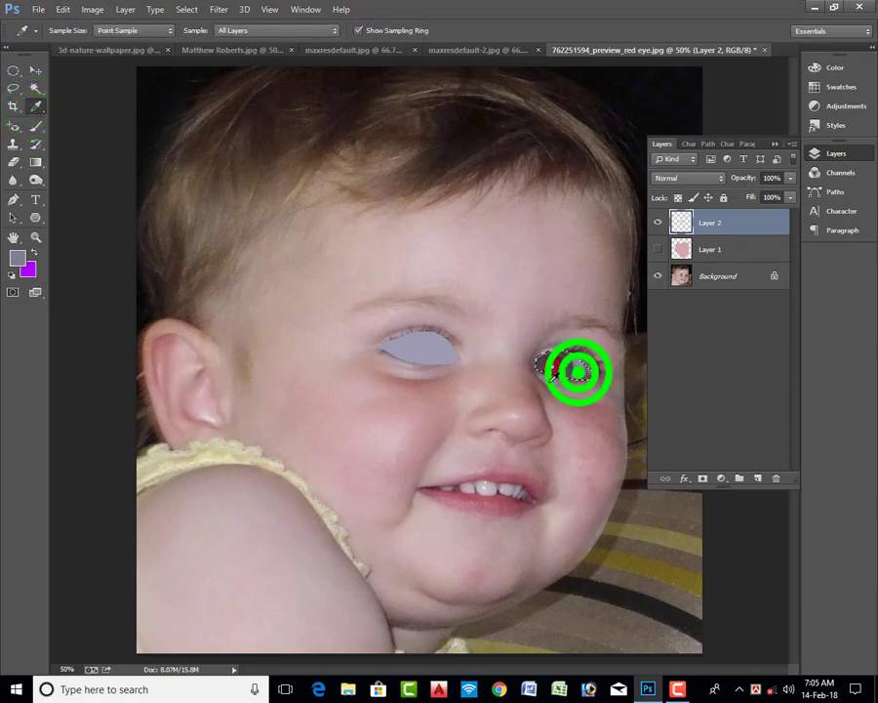
click(759, 477)
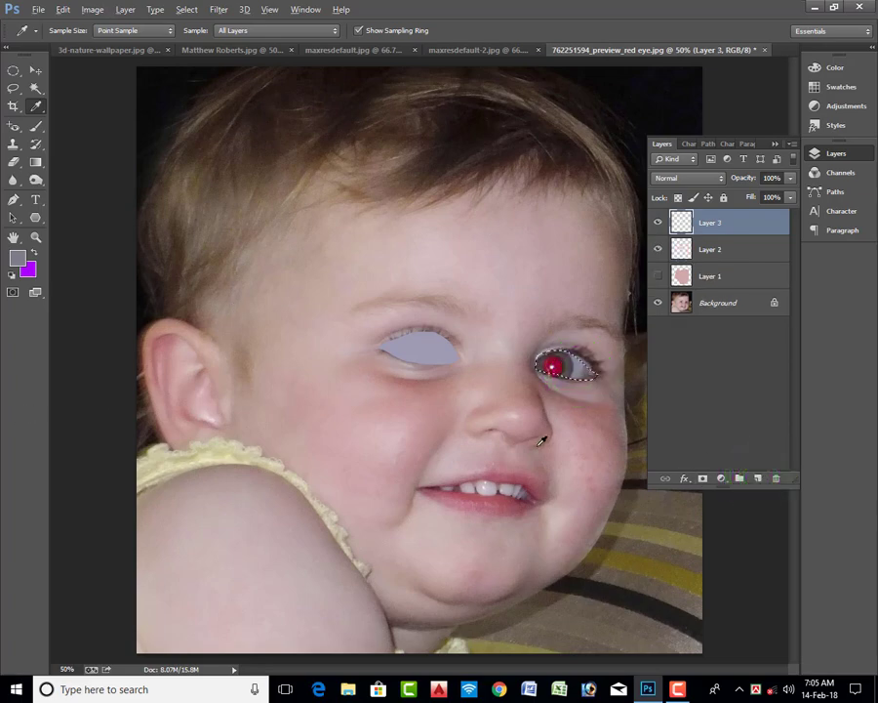
key(alt)
key(alt+BackSpace)
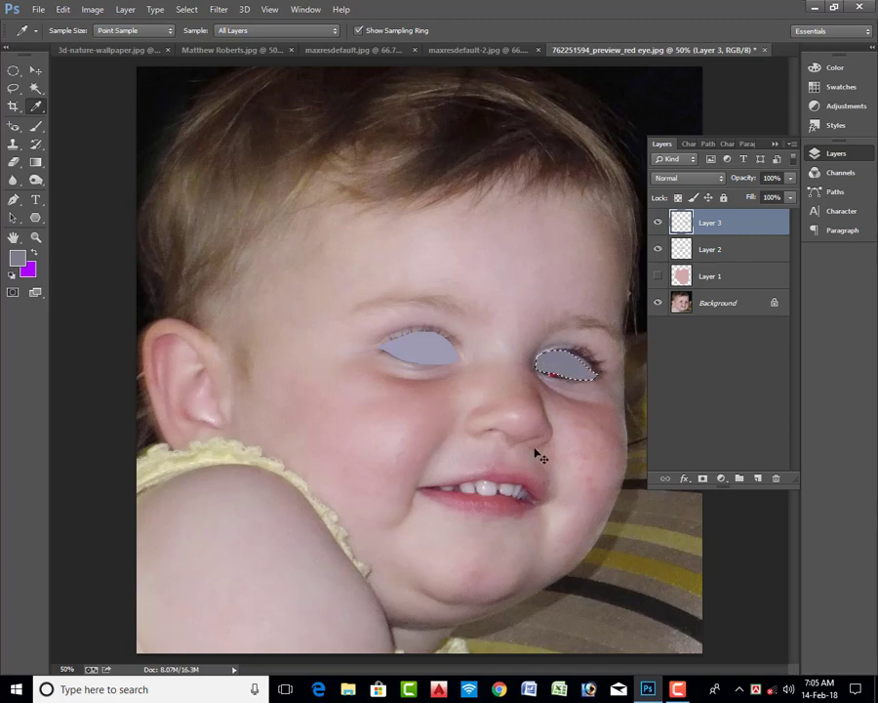
key(ctrl+d)
Step: Hide Layer 3 and Layer 2, and draw a freehand Lasso selection around the iris of the eye on the left
click(657, 223)
click(656, 248)
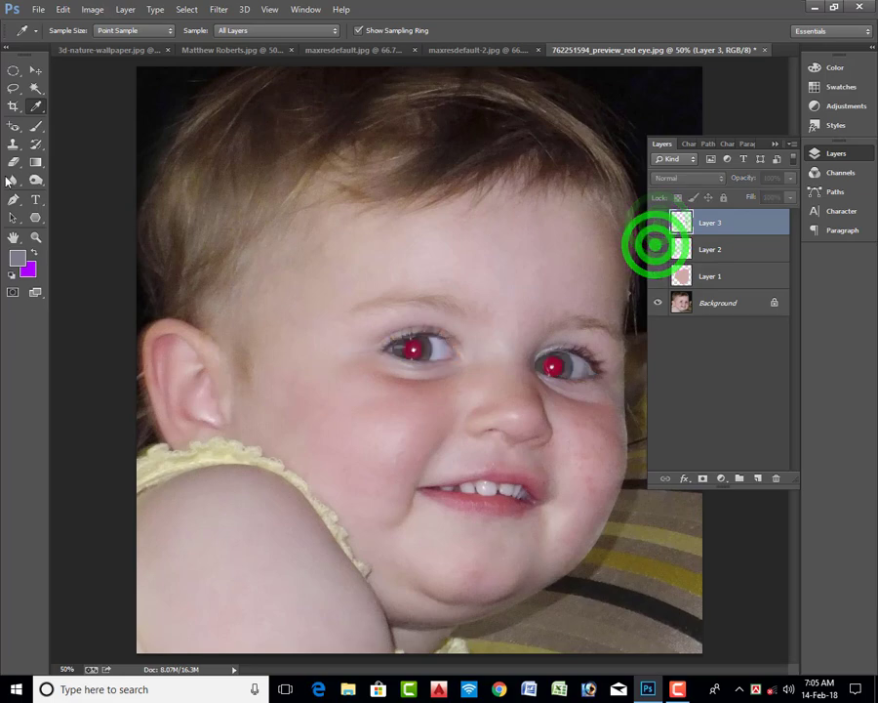
click(14, 88)
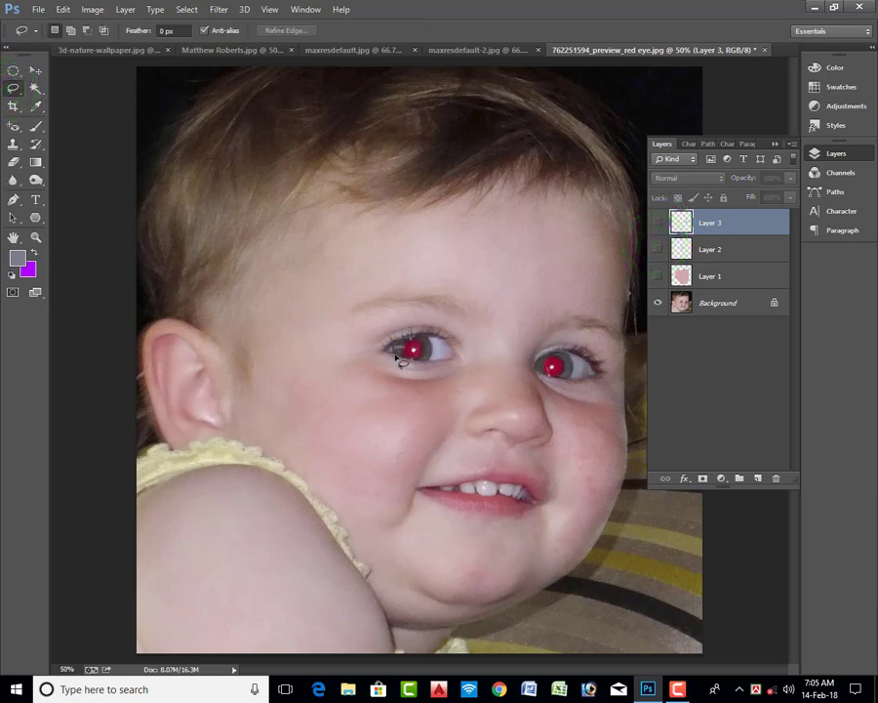
mouse_move(396, 355)
mouse_down()
mouse_move(406, 344)
mouse_move(426, 347)
mouse_up()
drag(428, 361, 395, 355)
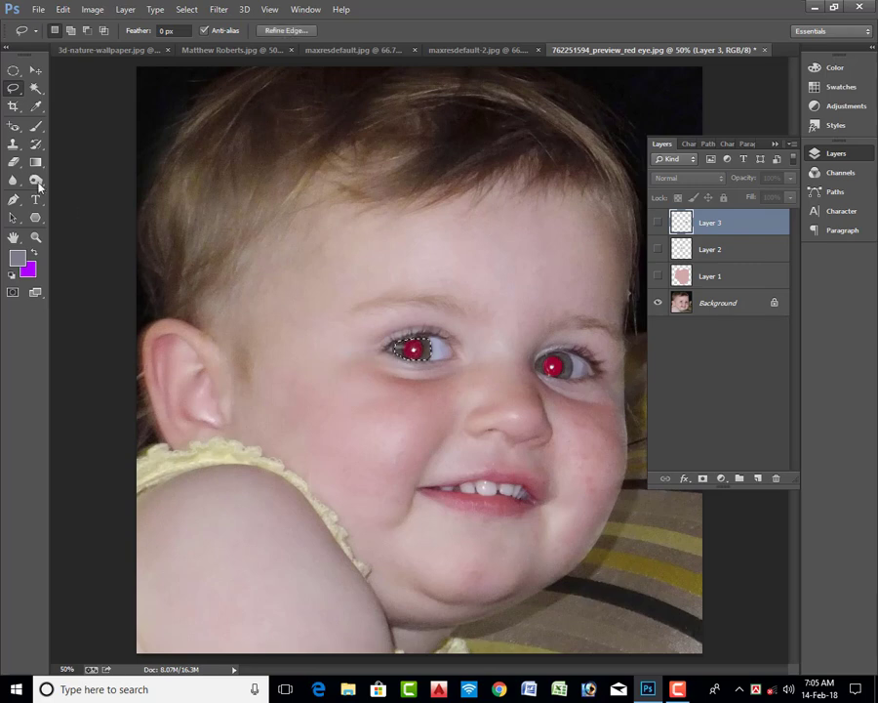
Step: Sample the dark iris colour, fill the iris selection with it on a new layer, and deselect
click(36, 107)
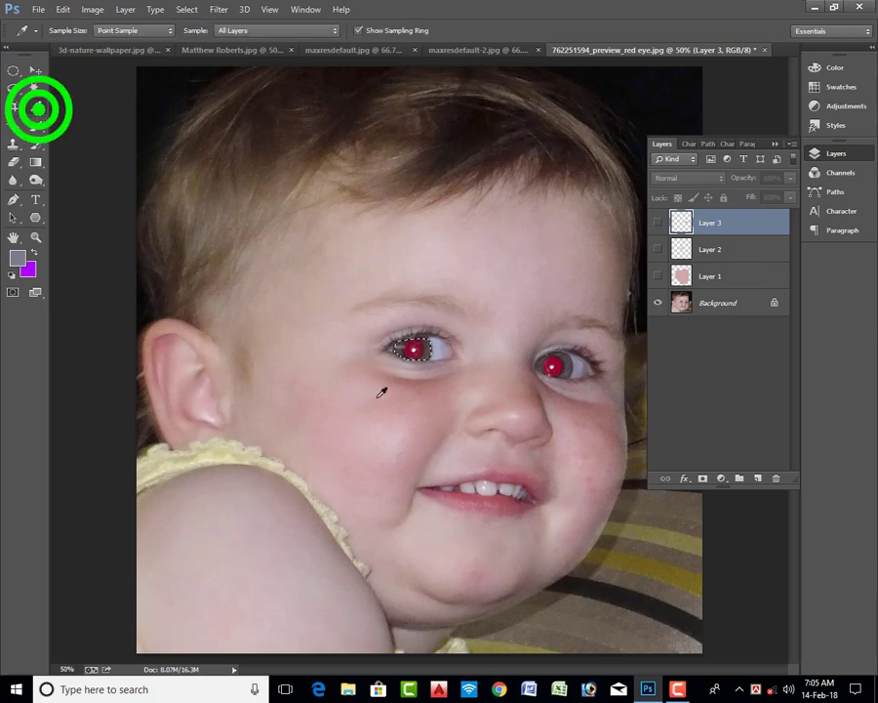
click(420, 350)
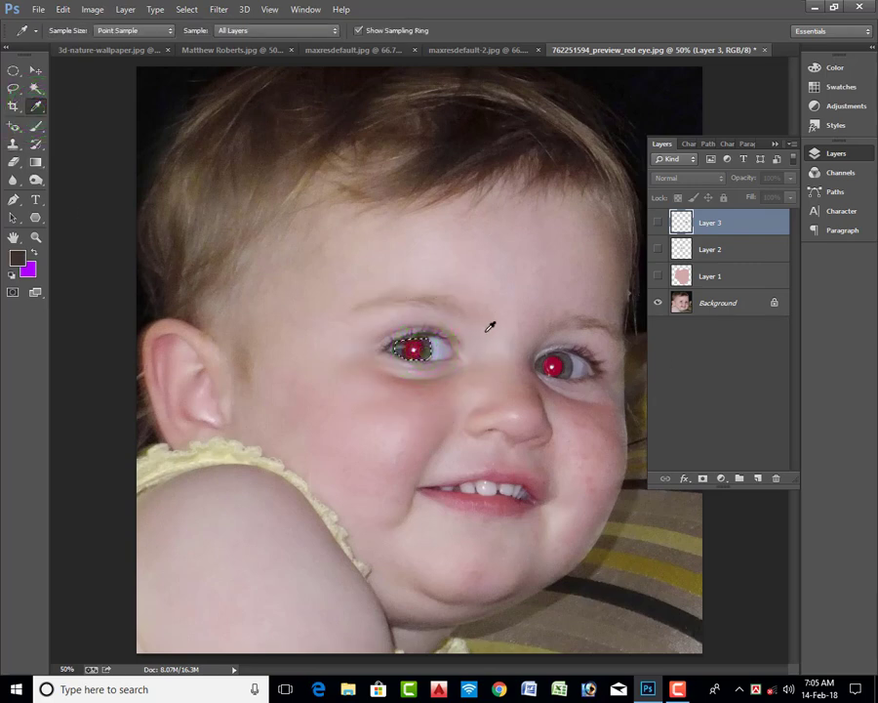
click(757, 477)
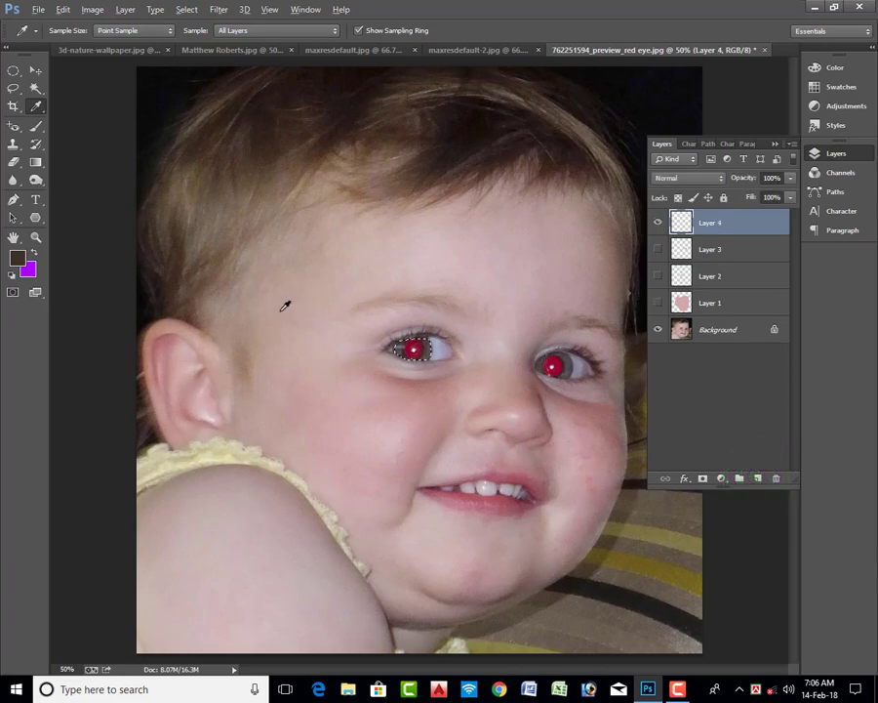
key(alt+BackSpace)
key(ctrl+d)
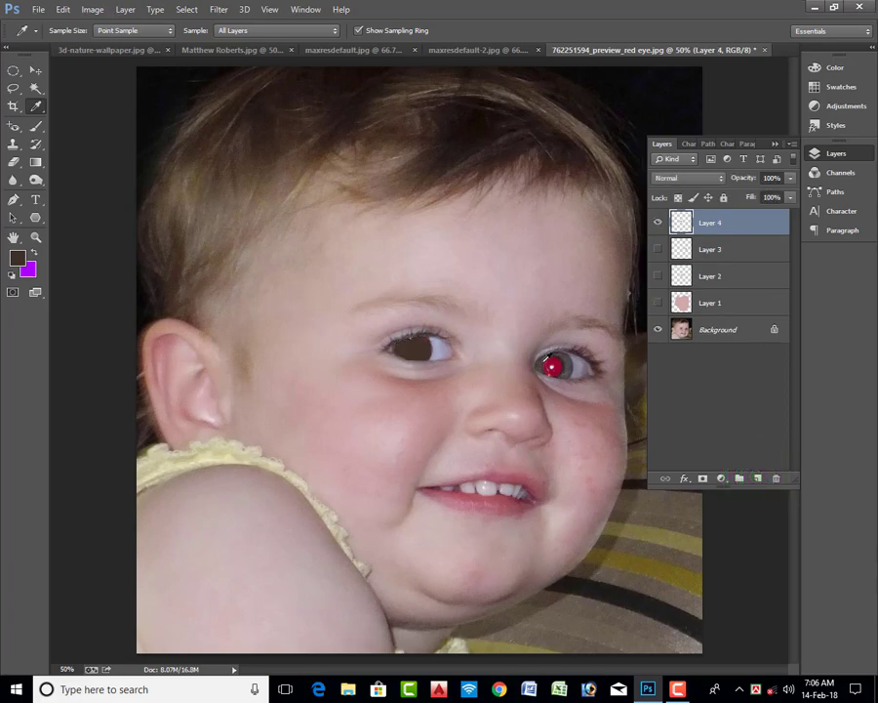
Step: Draw a freehand Lasso selection around the iris of the eye on the right
click(13, 87)
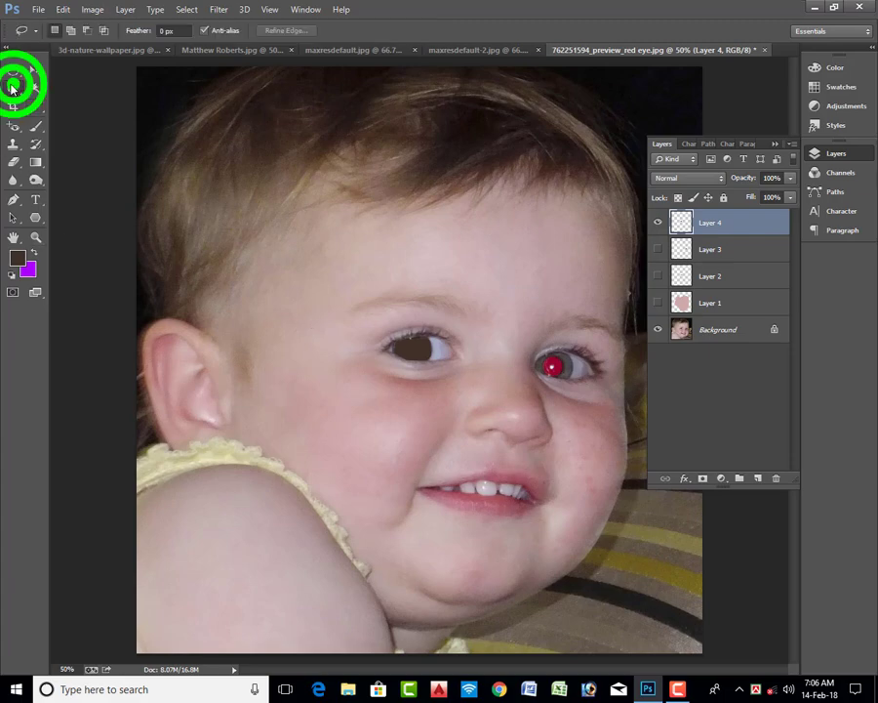
click(566, 378)
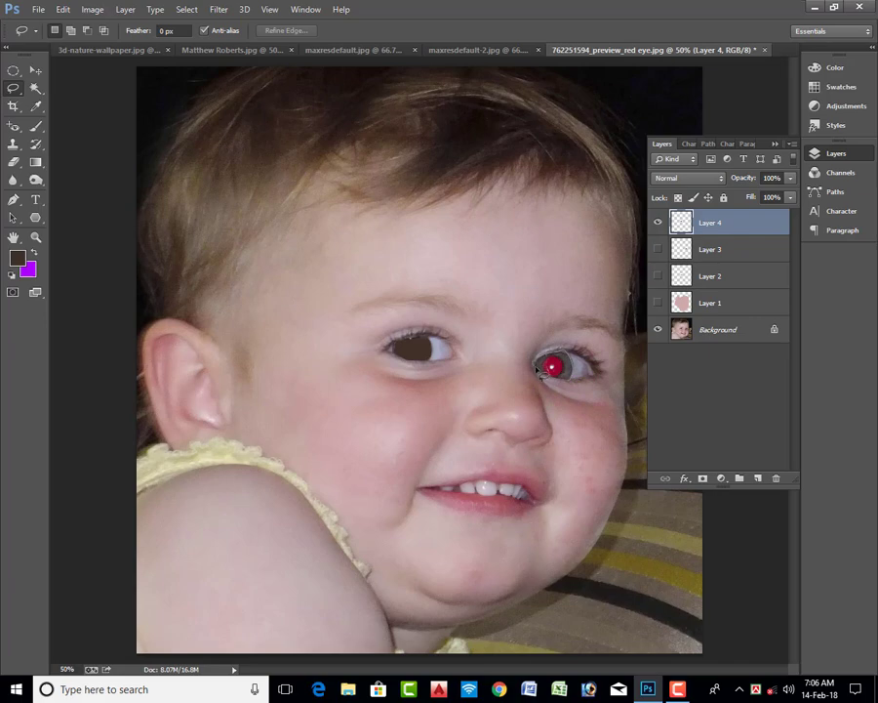
mouse_move(541, 371)
mouse_down()
mouse_move(566, 382)
mouse_move(539, 369)
mouse_up()
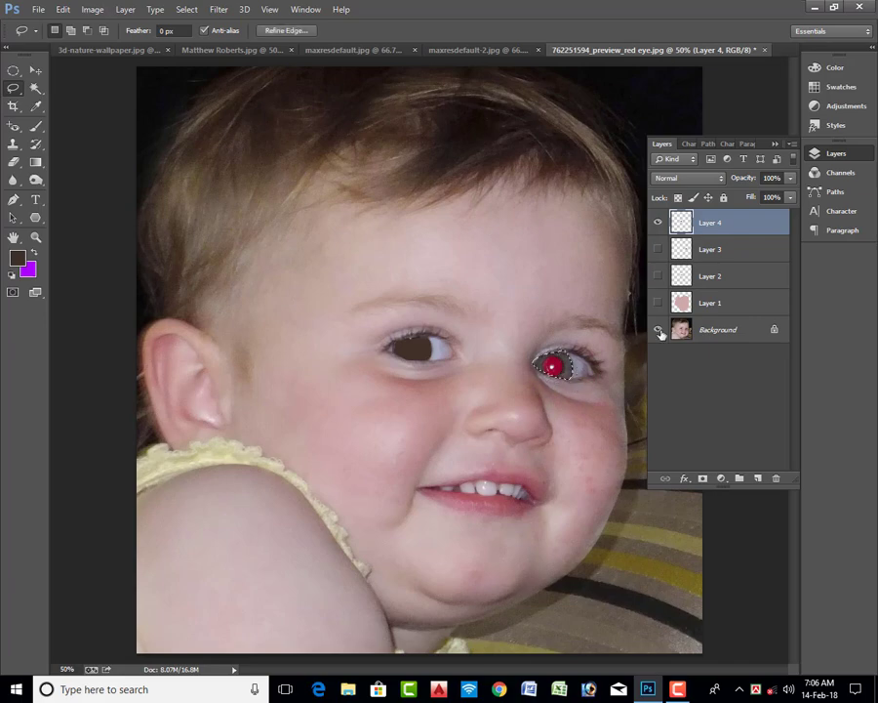
Step: Add a new layer, fill the right-hand iris selection with the dark grey sampled from that iris, and deselect
click(759, 477)
click(35, 109)
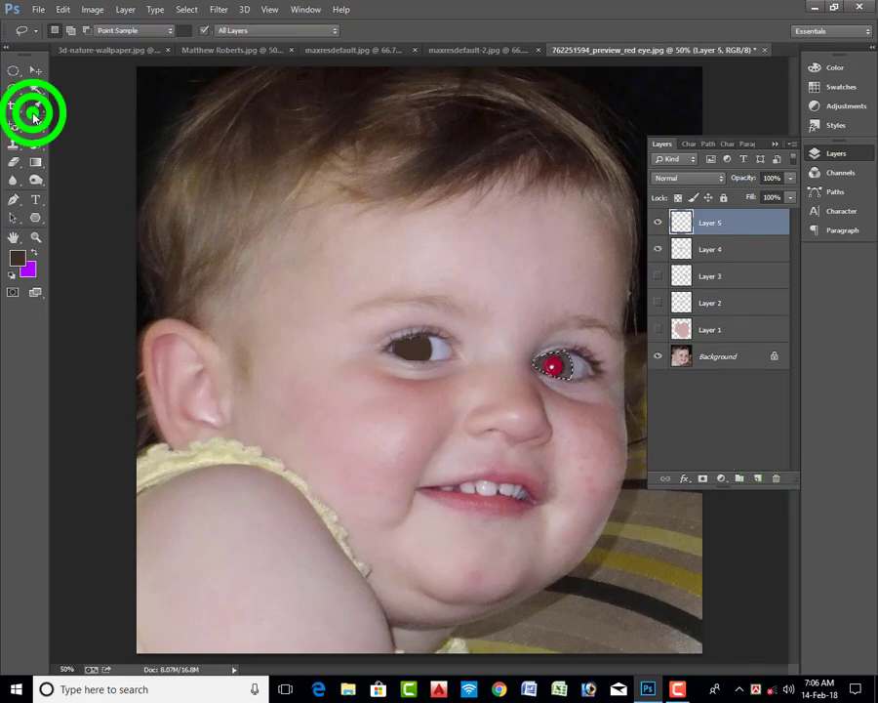
click(565, 367)
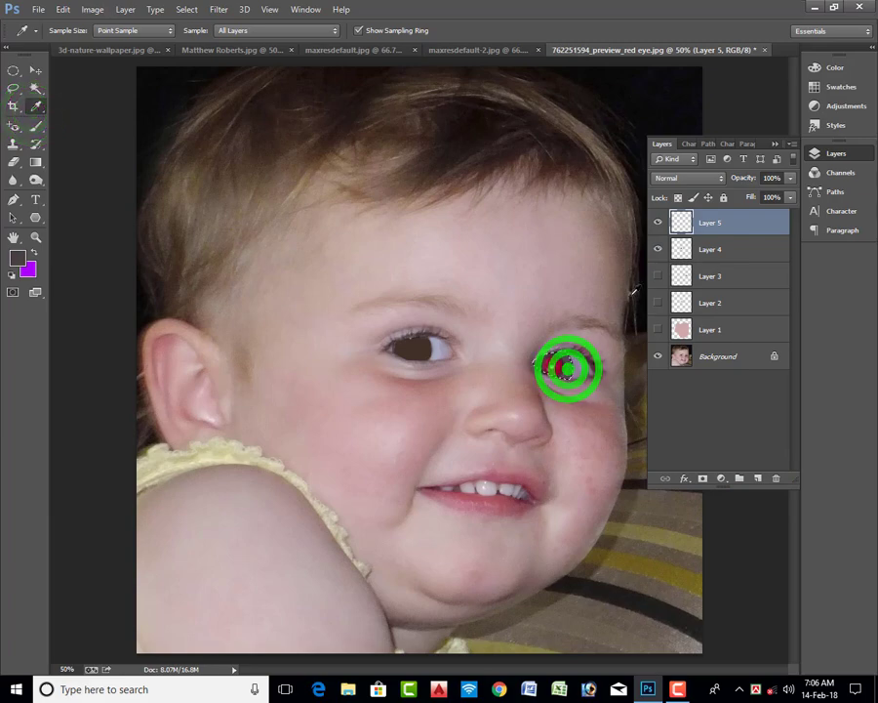
key(alt+BackSpace)
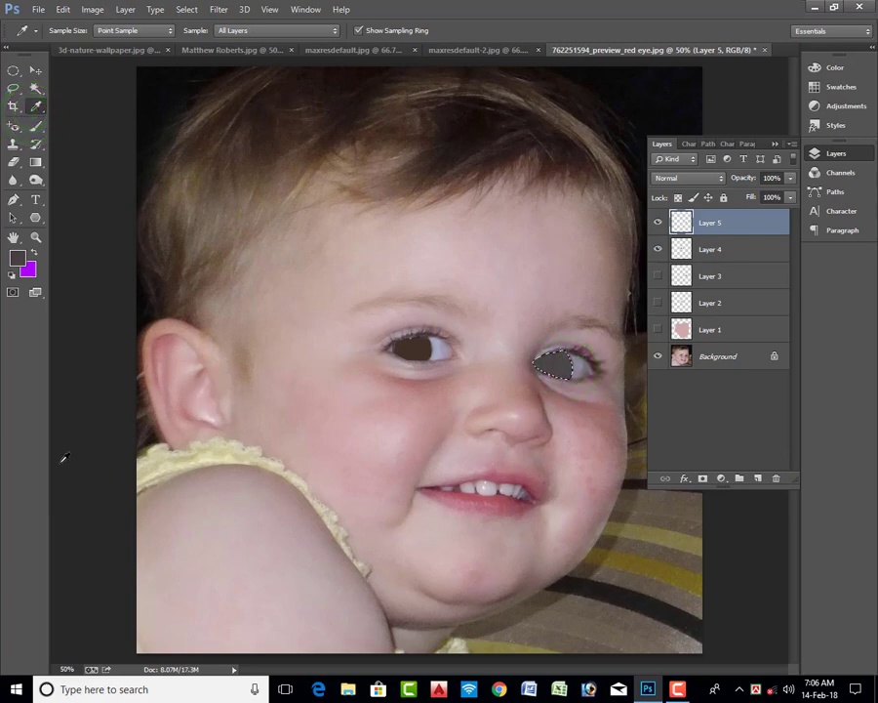
key(ctrl+d)
Step: Show Layers 3, 2 and 1 again, and clear the layer list away from the photo with the Move tool active
click(657, 276)
click(658, 302)
click(658, 329)
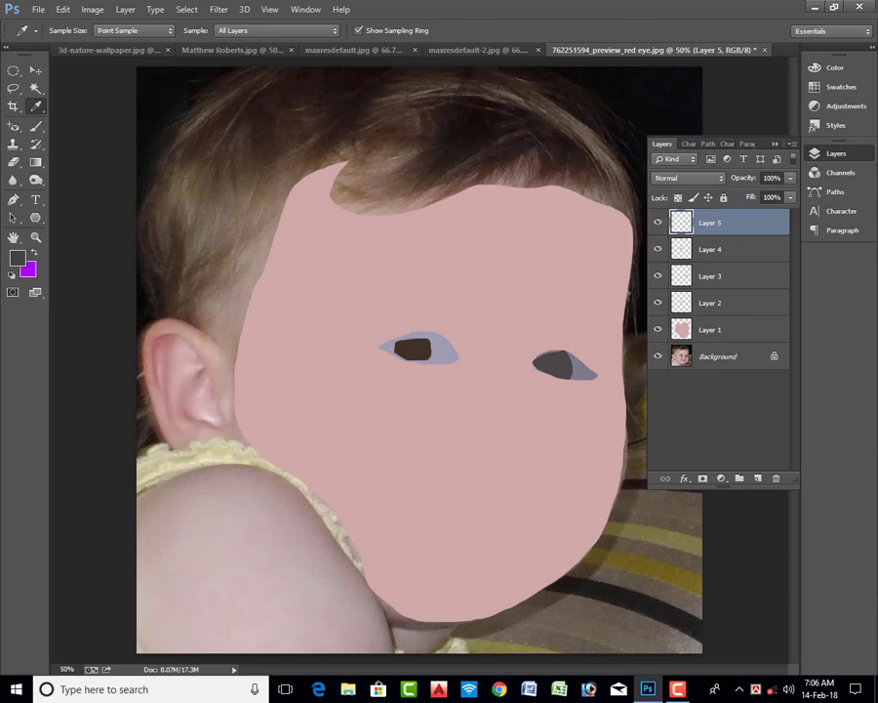
click(833, 153)
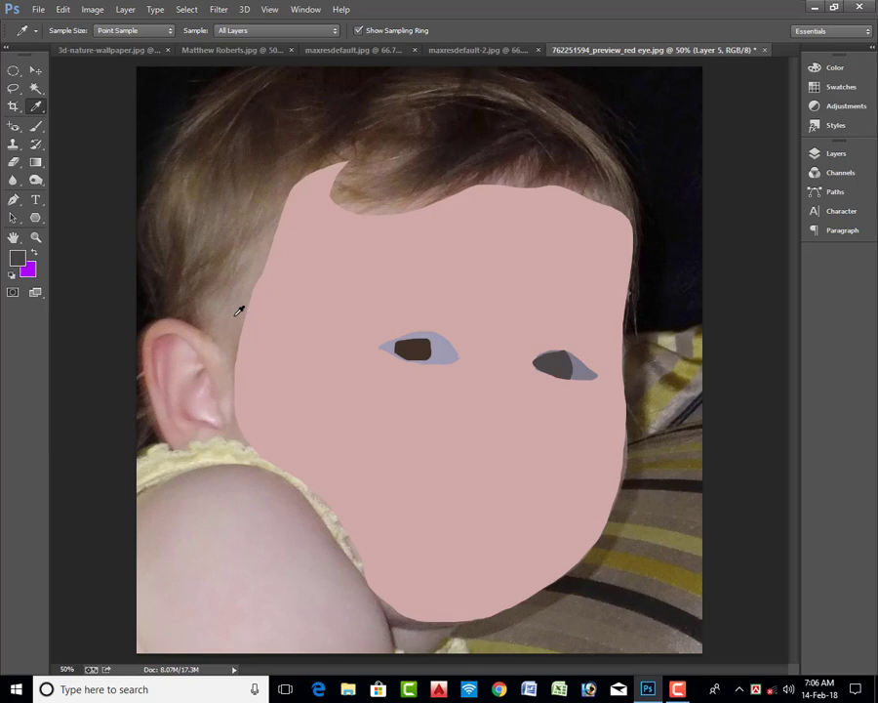
key(v)
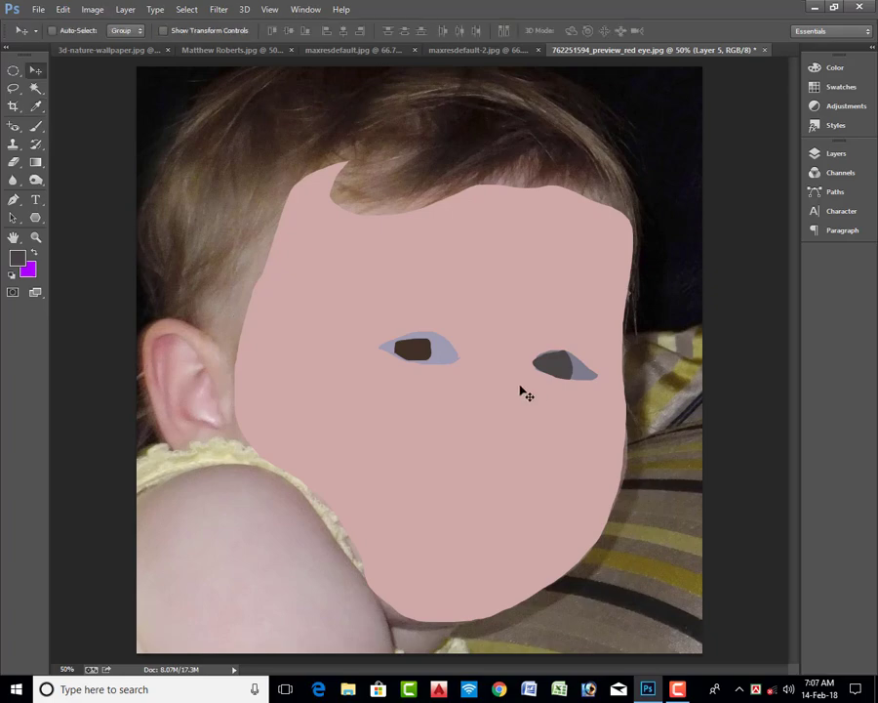